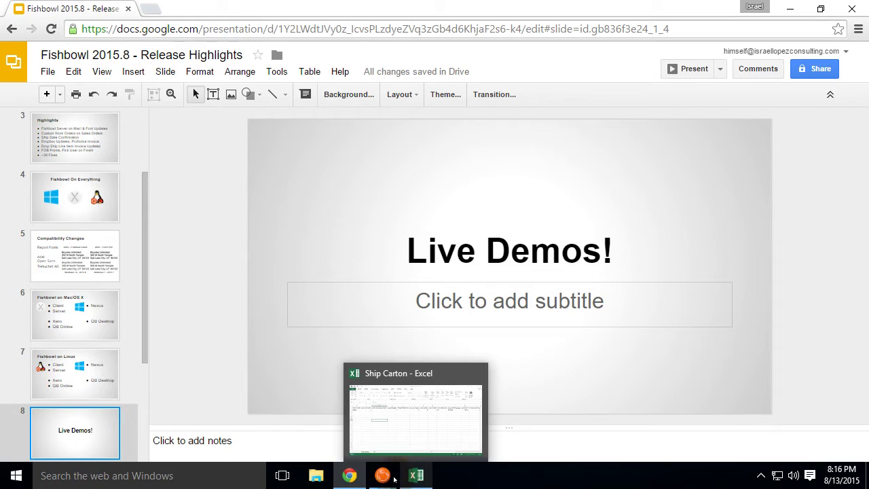
# Switch to the Fishbowl Client window for Bicycles Unlimited and open the Dashboard.
pyautogui.moveTo(391, 475)
pyautogui.click(350, 413)
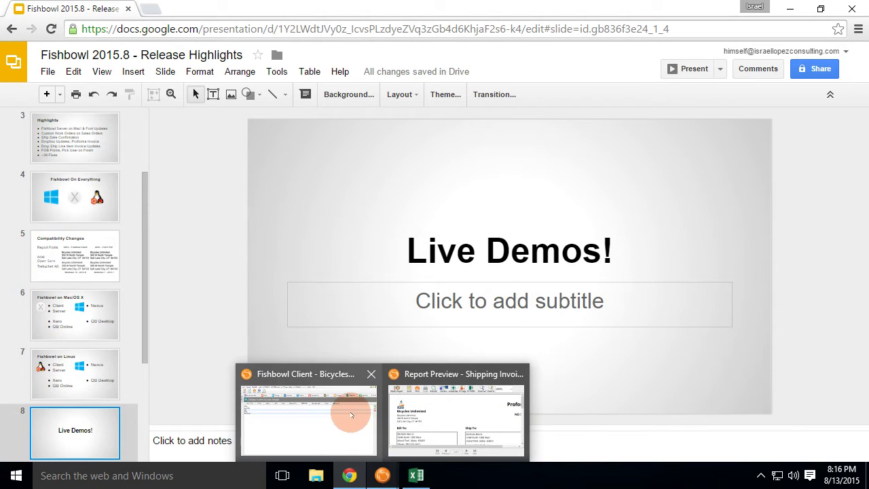
pyautogui.click(454, 295)
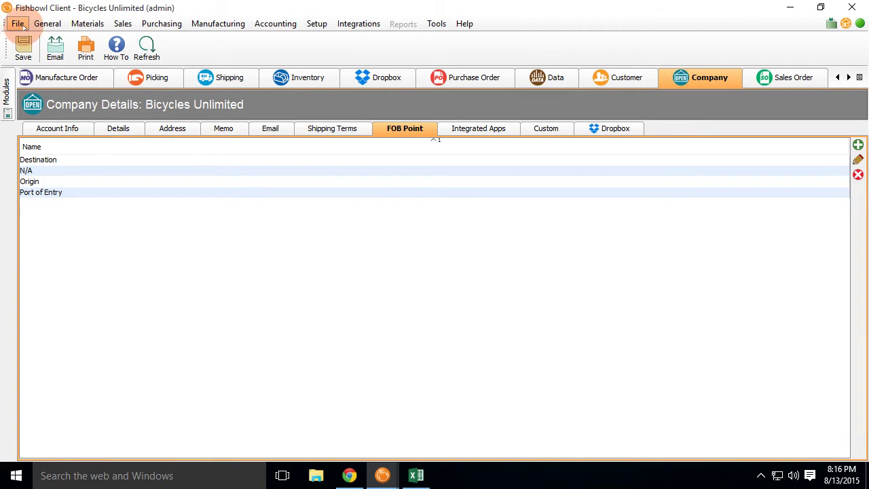
pyautogui.click(57, 23)
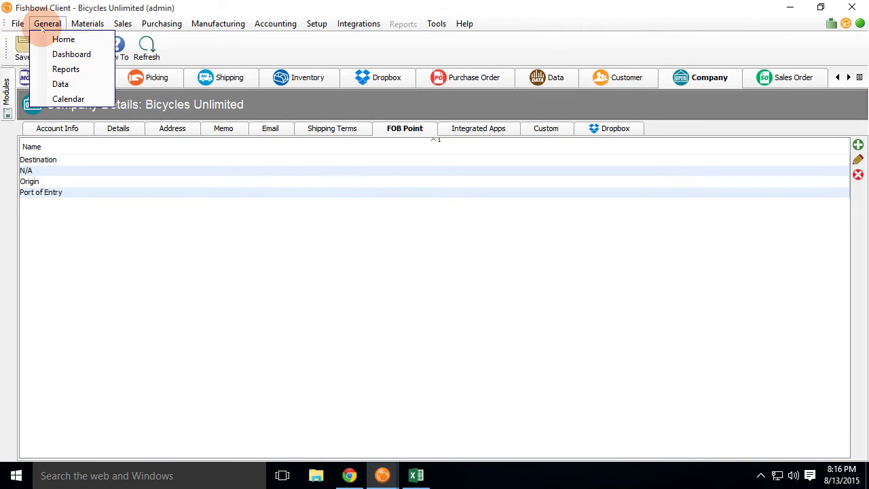
pyautogui.click(68, 55)
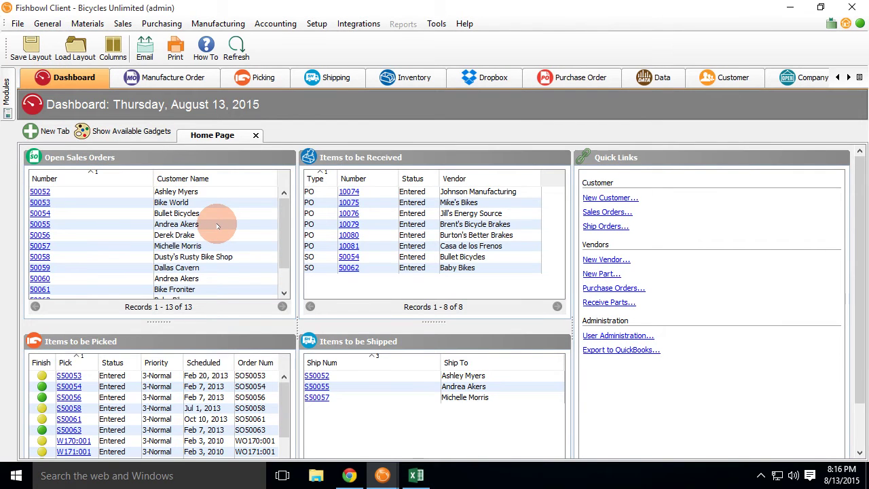
pyautogui.moveTo(265, 8); pyautogui.dragTo(288, 101)
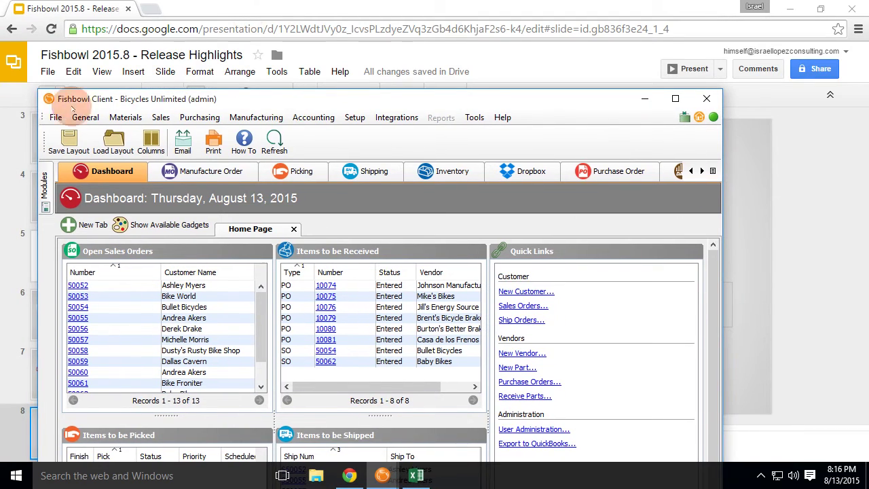
pyautogui.moveTo(58, 99); pyautogui.dragTo(119, 71)
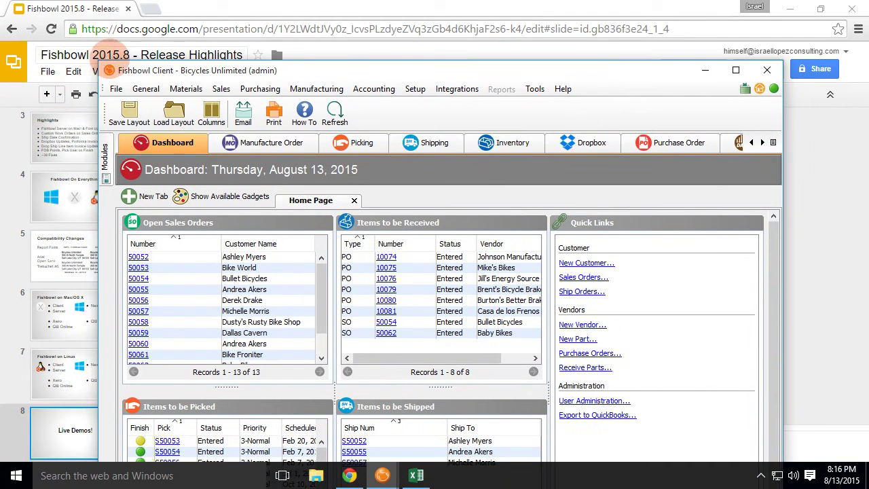
pyautogui.moveTo(454, 72); pyautogui.dragTo(411, 39)
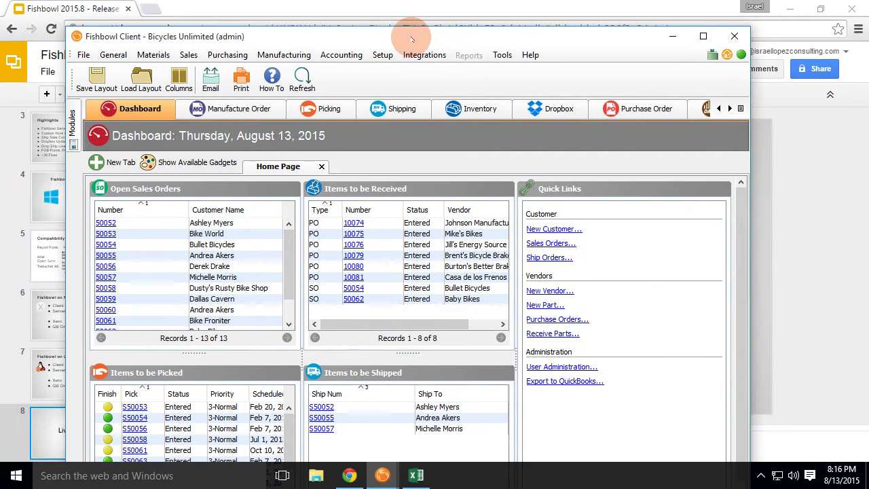
pyautogui.doubleClick(412, 38)
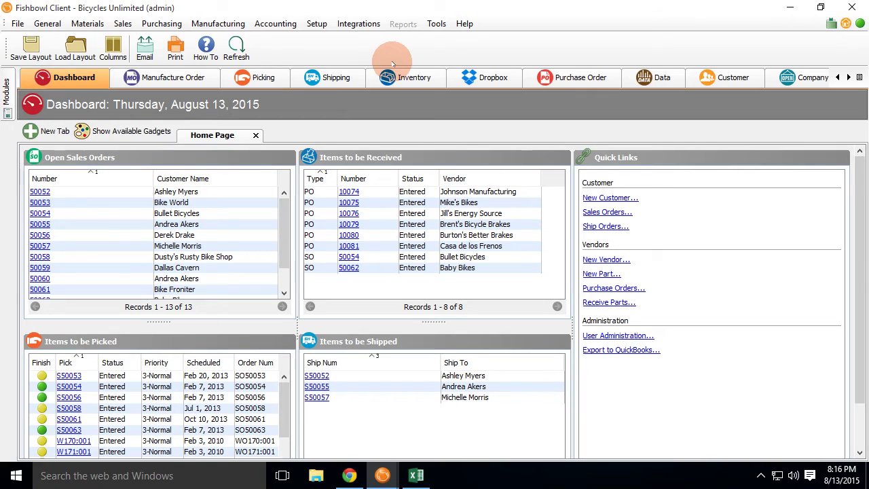
pyautogui.moveTo(330, 8); pyautogui.dragTo(377, 2)
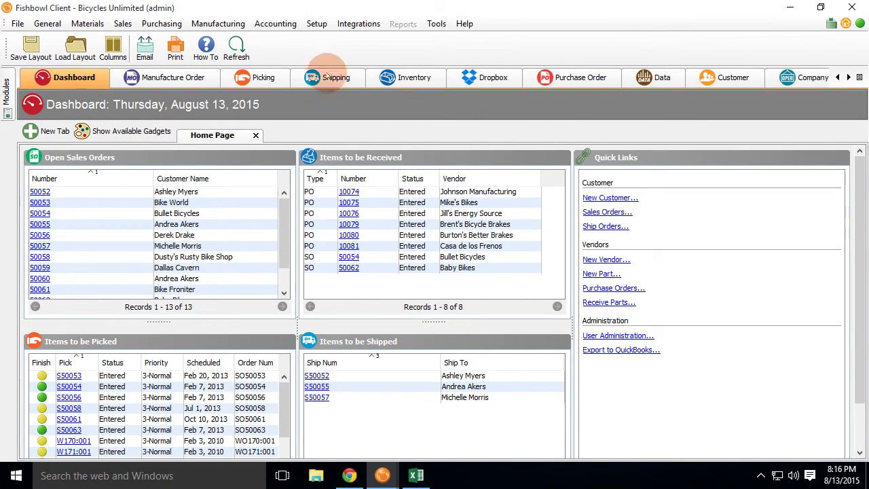
# Open the general information of the Bike Pro Inc sales order.
pyautogui.click(123, 23)
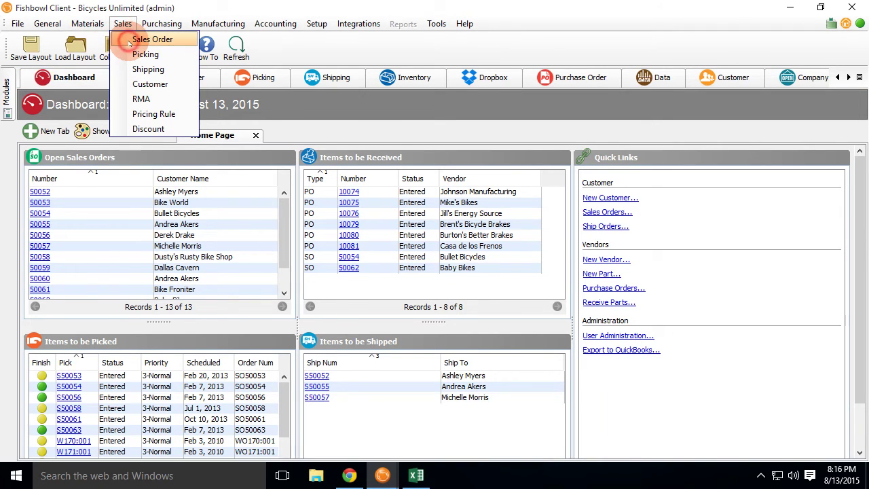
pyautogui.click(144, 37)
pyautogui.click(206, 128)
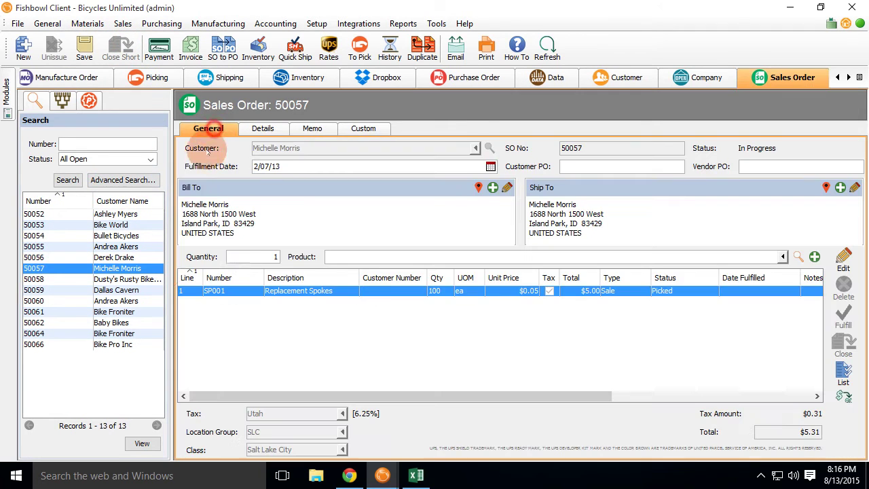
pyautogui.click(143, 344)
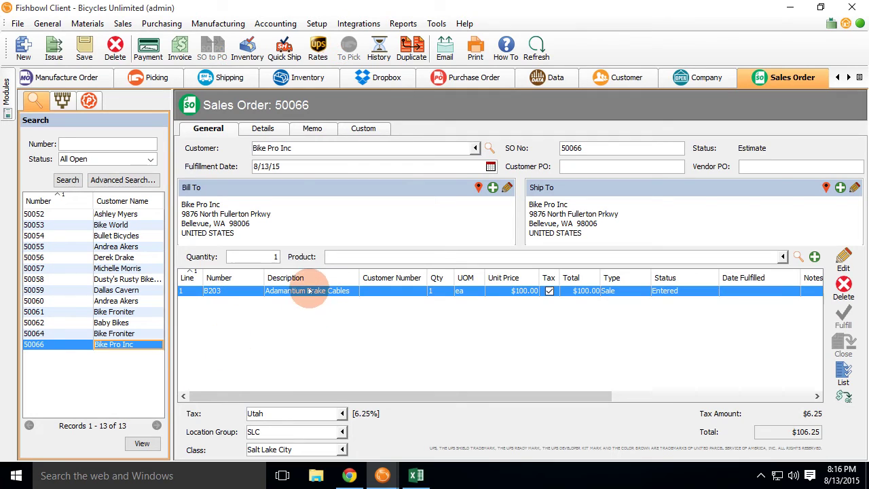
# Examine the configuration of the B203 Adamantium Brake Cables line item, then close its details.
pyautogui.doubleClick(307, 293)
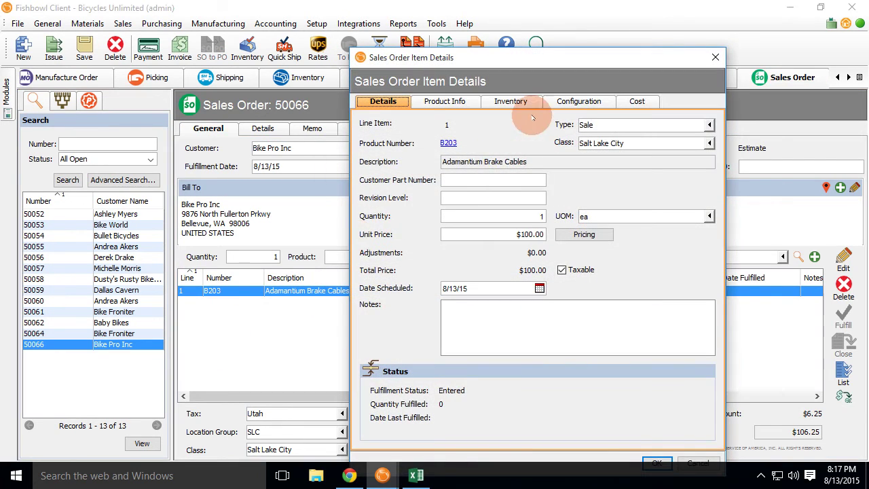
pyautogui.click(567, 102)
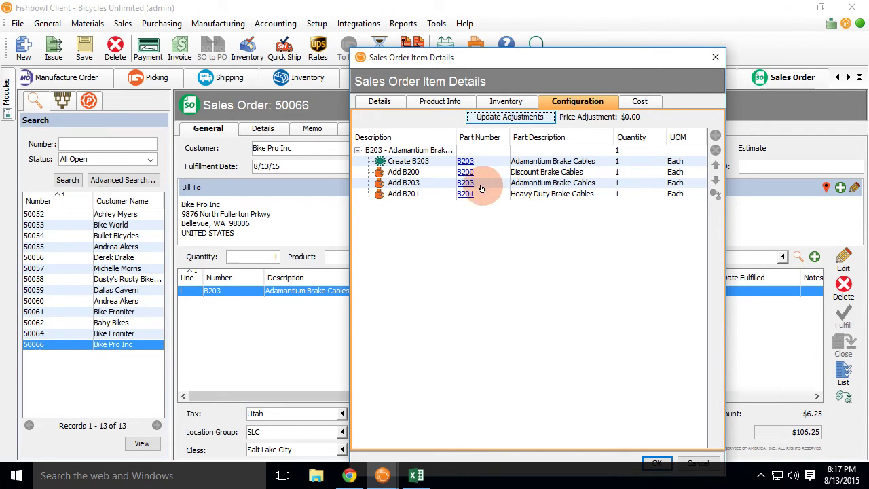
pyautogui.click(716, 57)
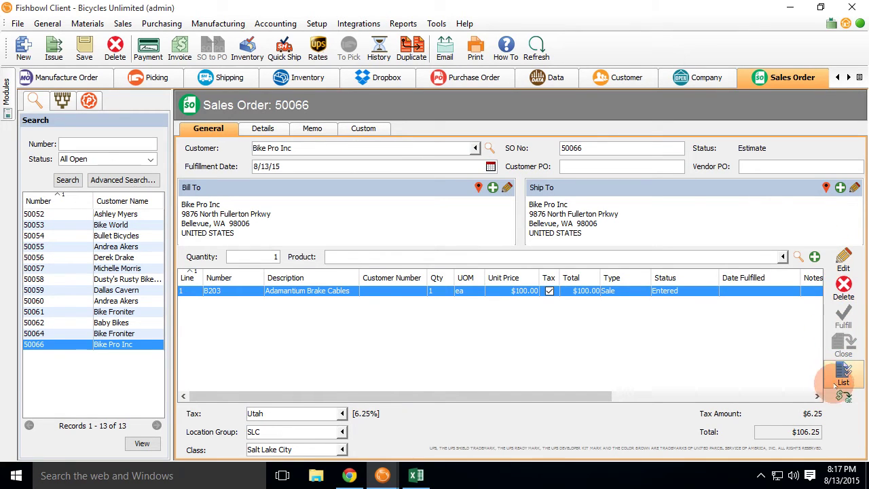
# Start a new Custom Work Order item on the sales order with BB2010 as the finished good.
pyautogui.click(815, 257)
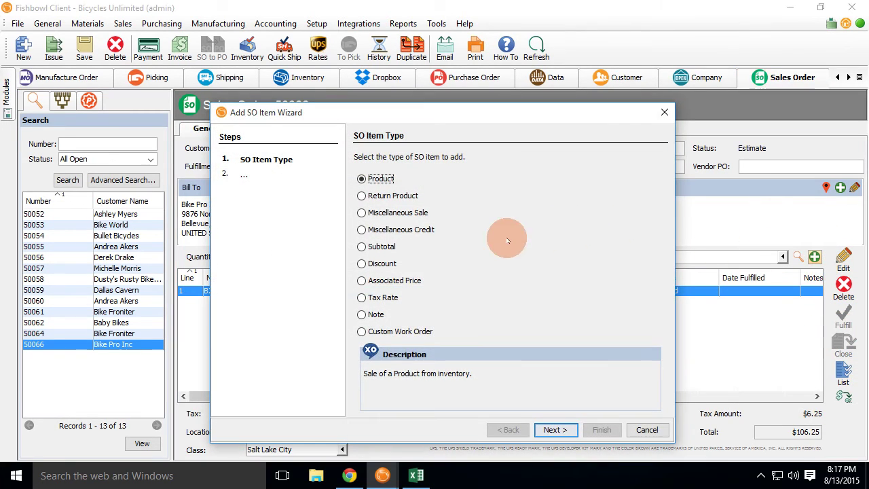
pyautogui.click(404, 333)
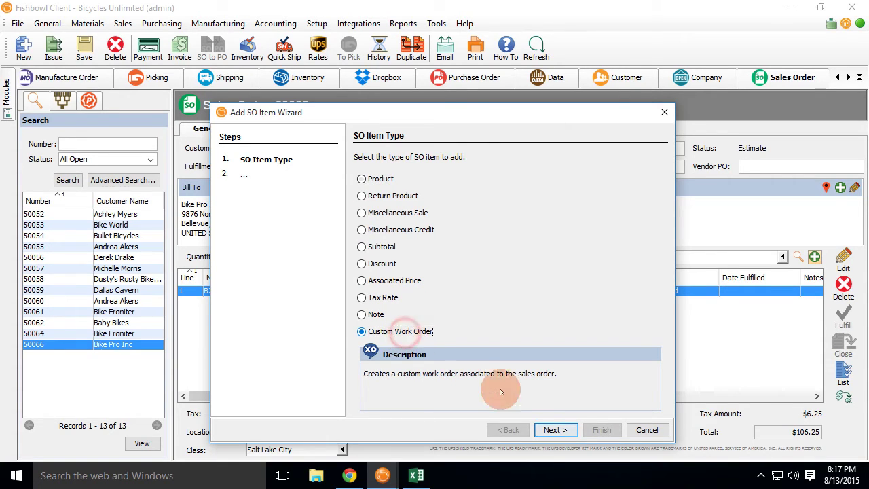
pyautogui.click(555, 430)
pyautogui.click(528, 180)
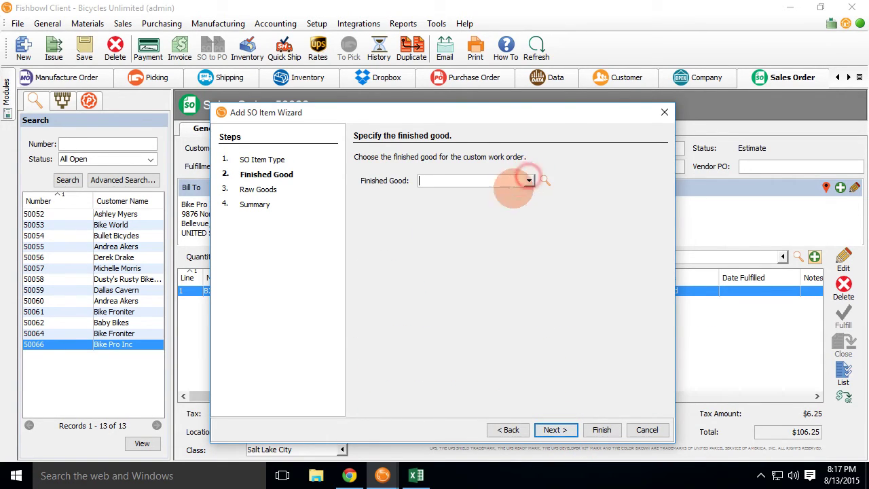
pyautogui.scroll(-5, 455, 282)
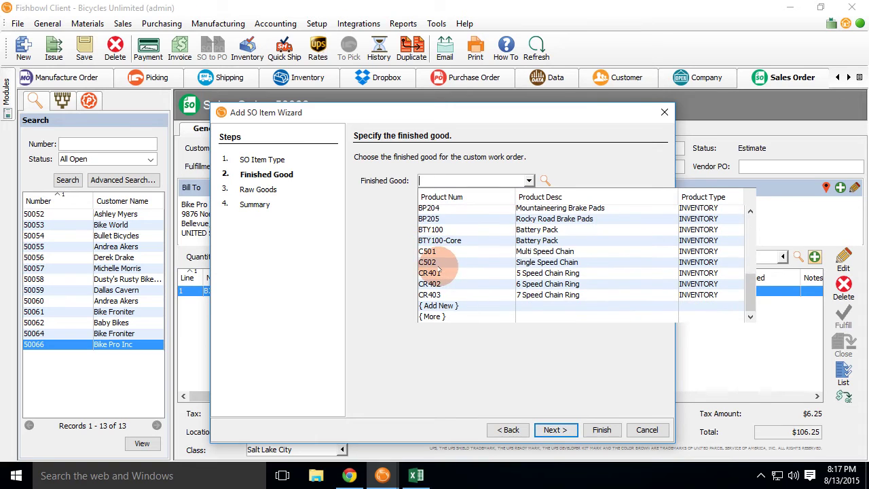
pyautogui.scroll(2, 442, 255)
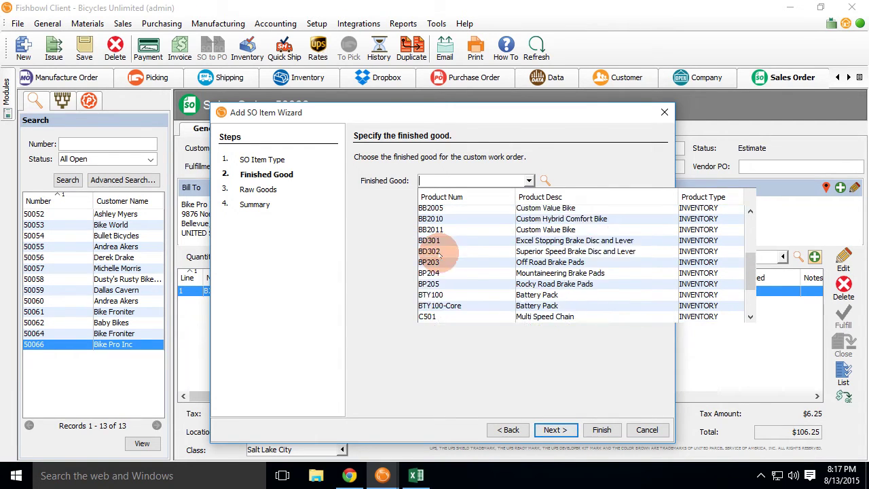
pyautogui.click(441, 252)
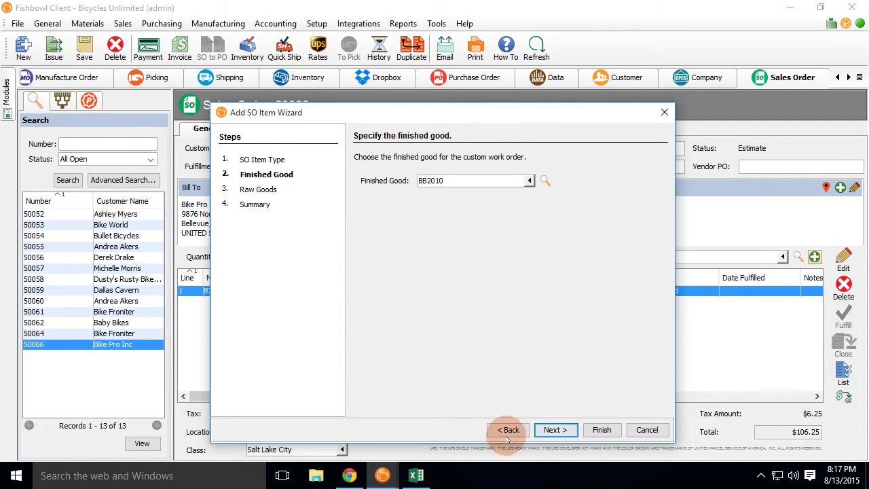
pyautogui.click(556, 431)
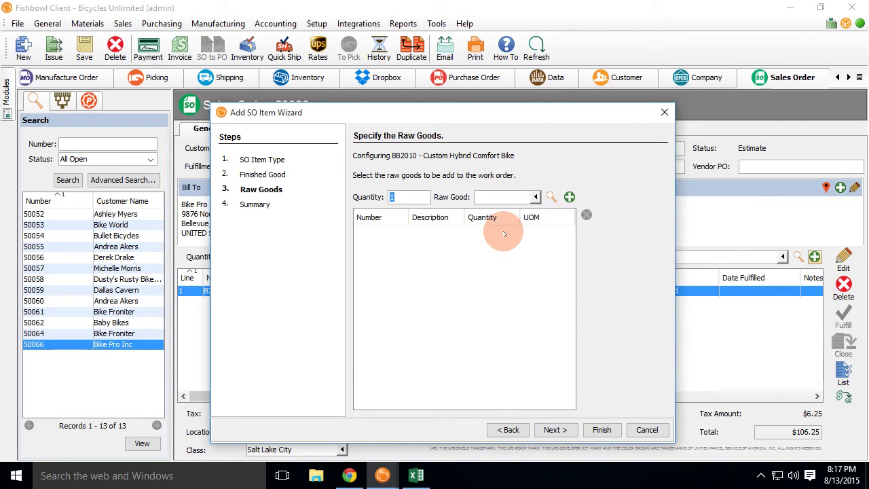
# Add one B200 Discount Brake Cables as a raw good and review the work order's cost breakdown.
pyautogui.click(536, 197)
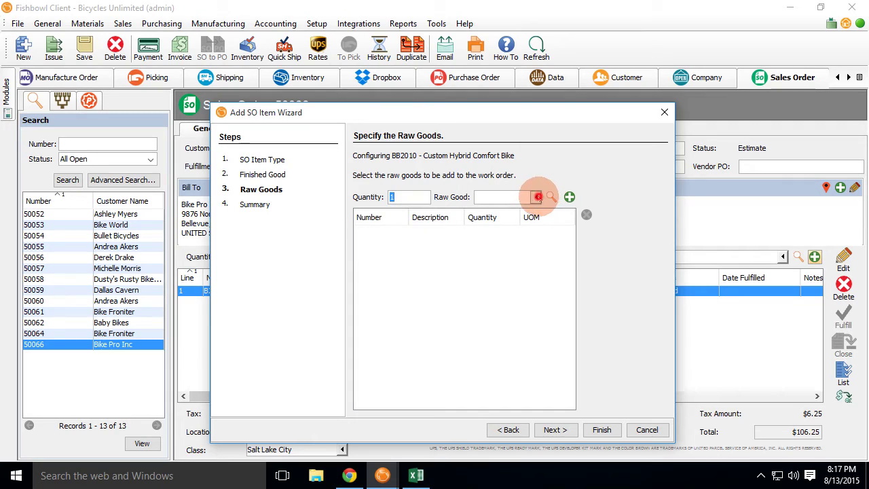
pyautogui.click(502, 247)
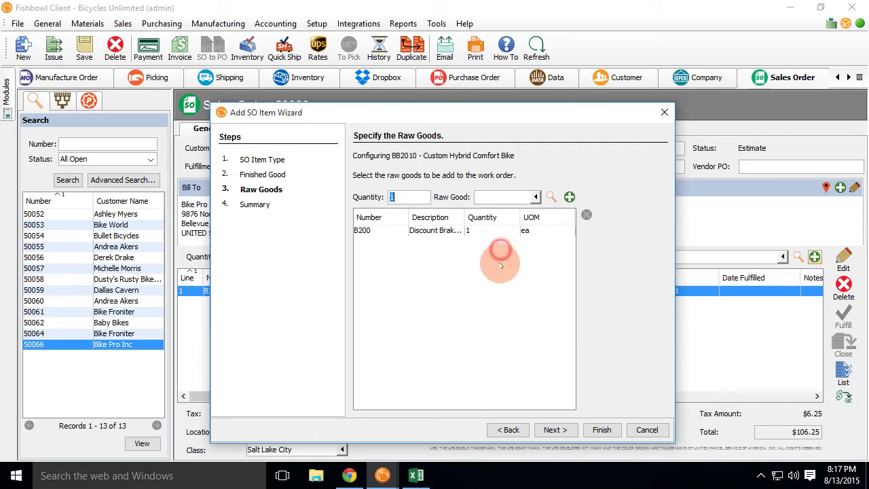
pyautogui.click(573, 432)
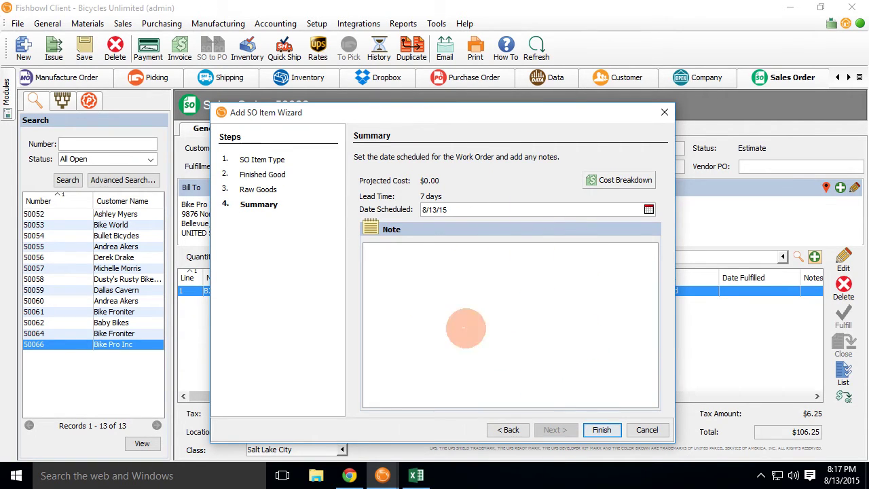
pyautogui.click(595, 180)
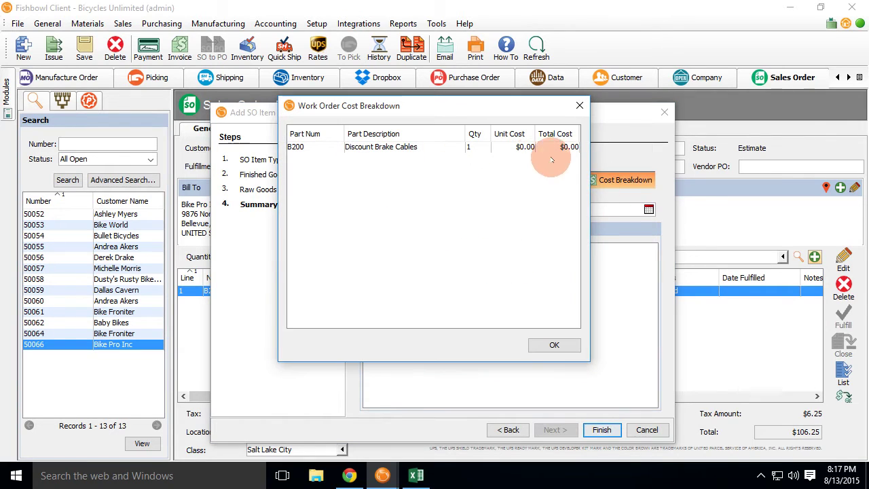
pyautogui.click(564, 344)
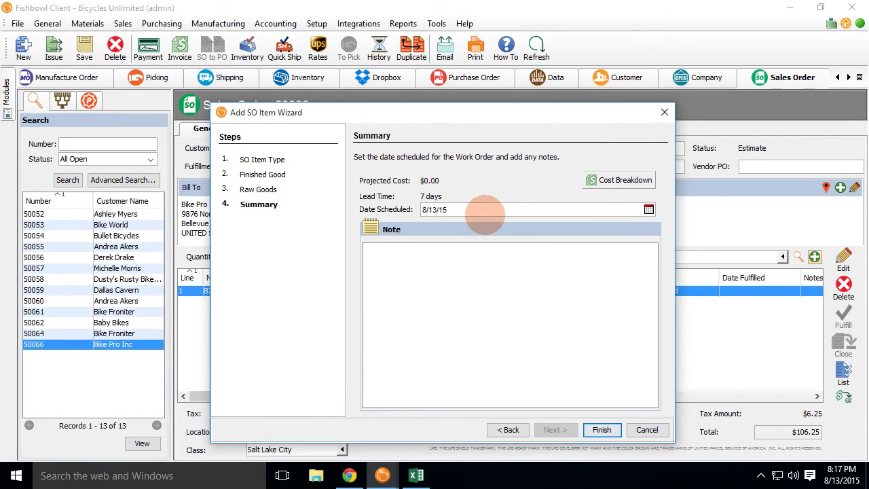
# Enter the note "Test Note" for the work order and finish adding the item to the sales order.
pyautogui.click(416, 254)
pyautogui.write('NO')
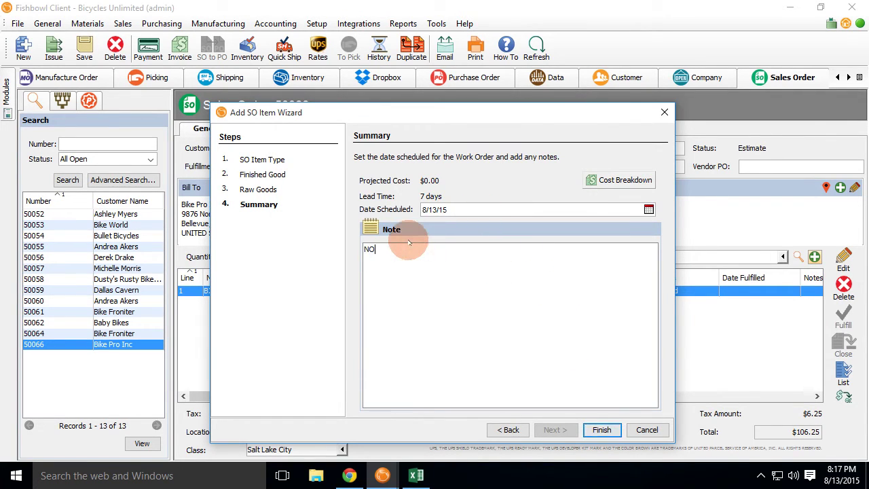
pyautogui.press('BackSpace')
pyautogui.press('BackSpace')
pyautogui.write('Test Note')
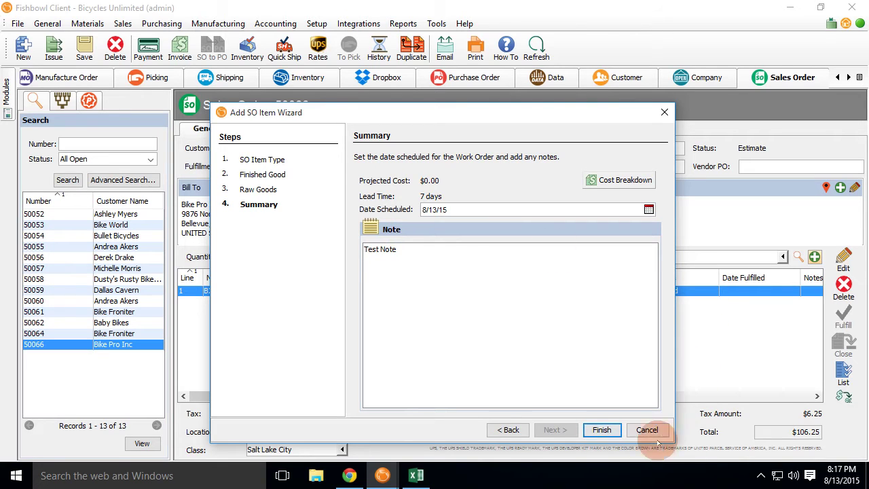
pyautogui.click(602, 430)
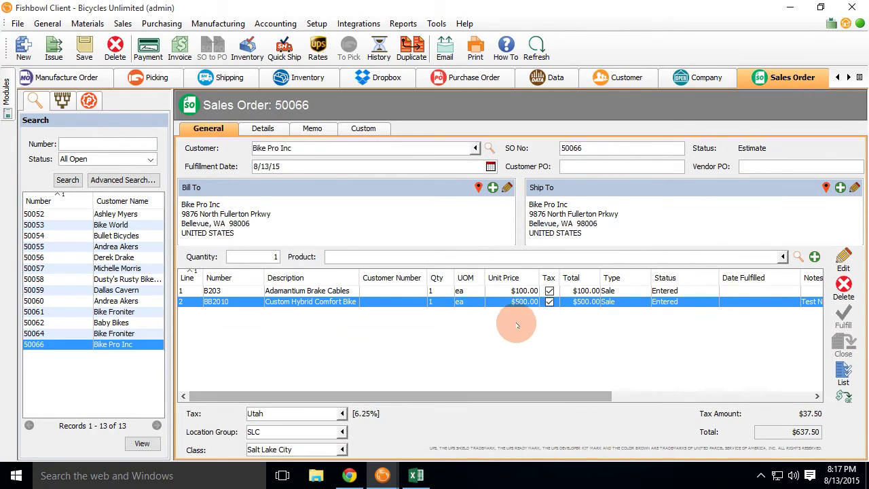
# Examine the configuration of the BB2010 Custom Hybrid Comfort Bike line item, then close its details.
pyautogui.click(316, 304)
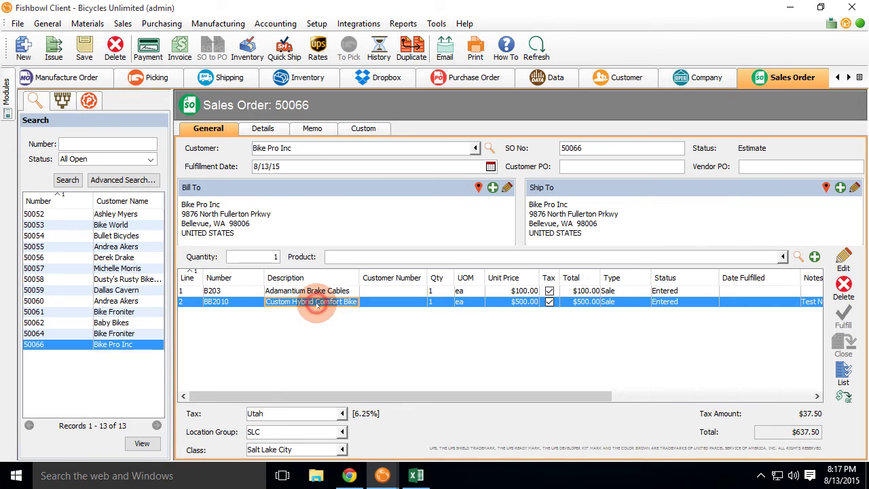
pyautogui.doubleClick(316, 304)
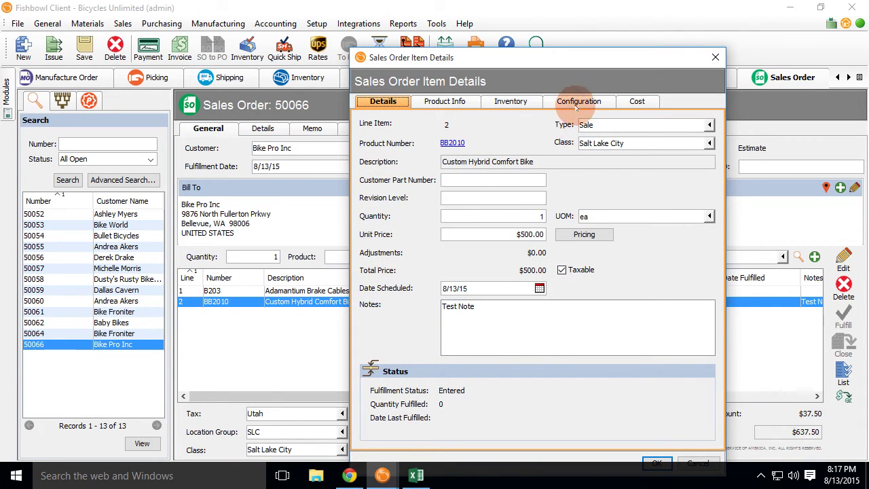
pyautogui.click(577, 102)
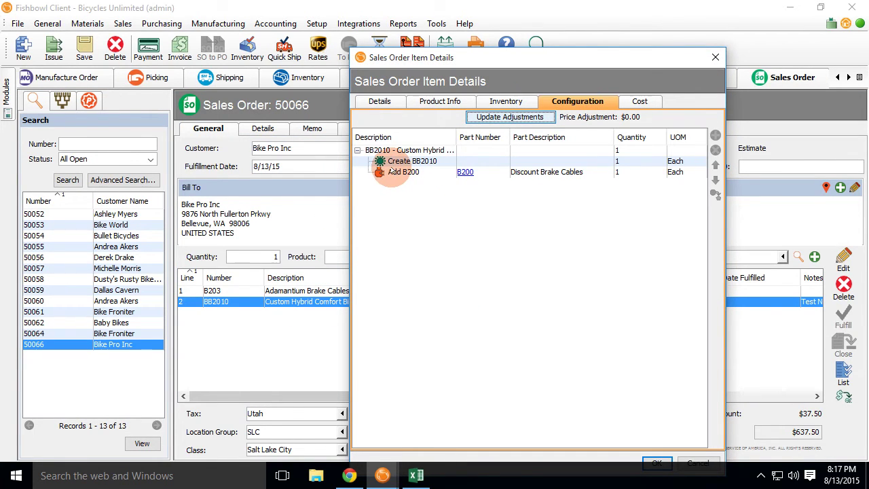
pyautogui.click(716, 57)
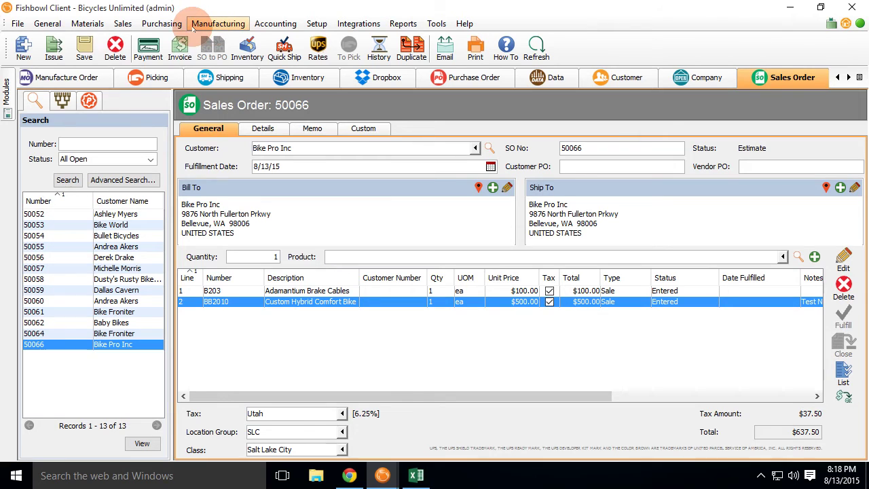
# Open the BB2004 manufacture order's work order details and look up the bill of materials for BB2004.
pyautogui.click(216, 26)
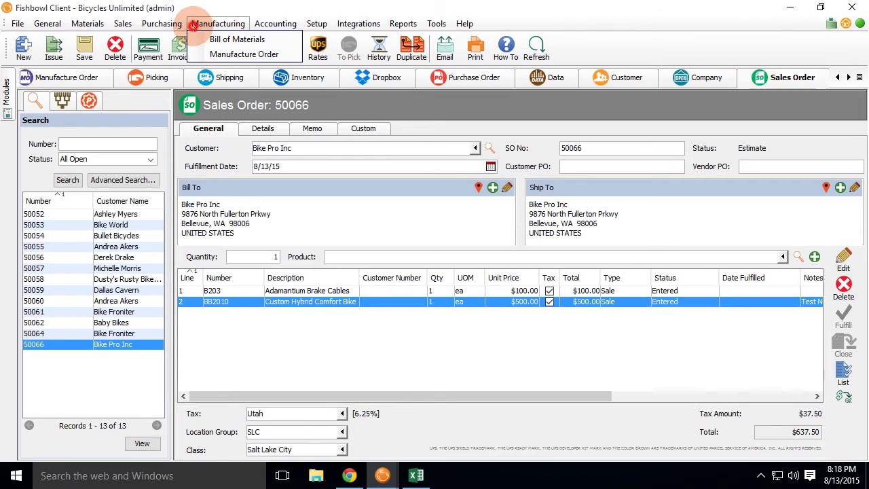
pyautogui.click(229, 54)
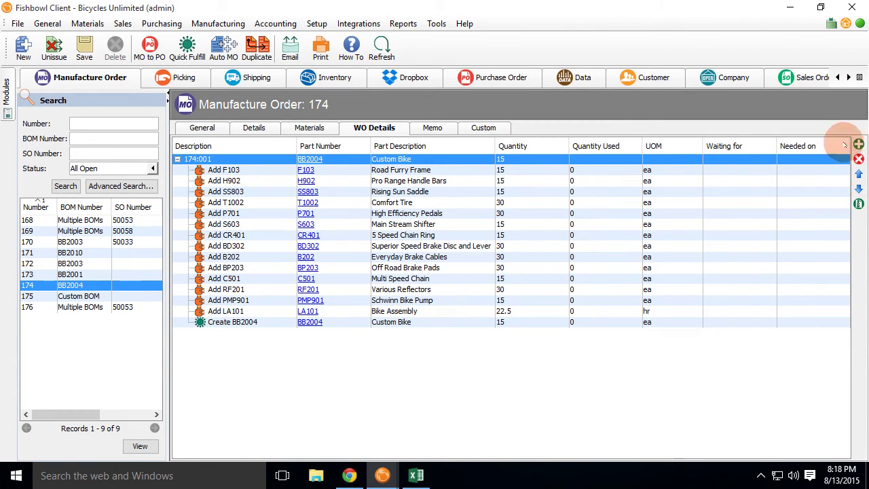
pyautogui.click(859, 205)
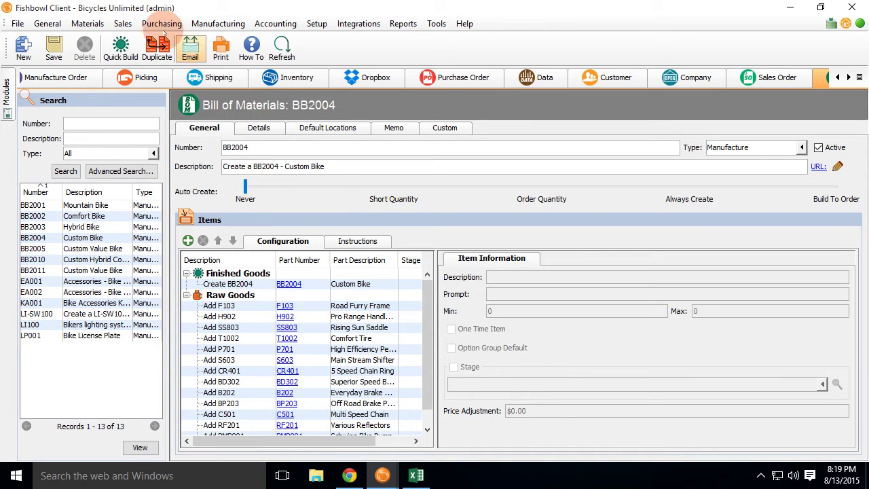
# Review the picking option Assign user to pick on finish, then check the username in the open pick's details.
pyautogui.click(123, 23)
pyautogui.click(138, 59)
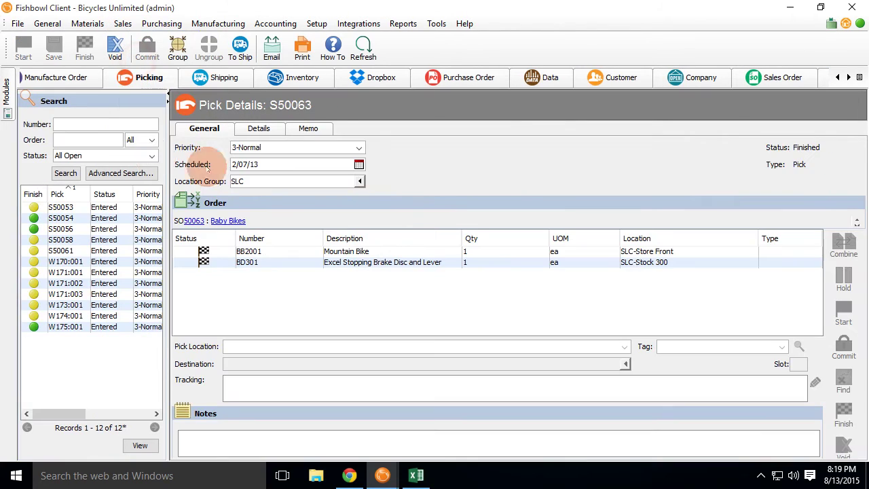
pyautogui.click(434, 24)
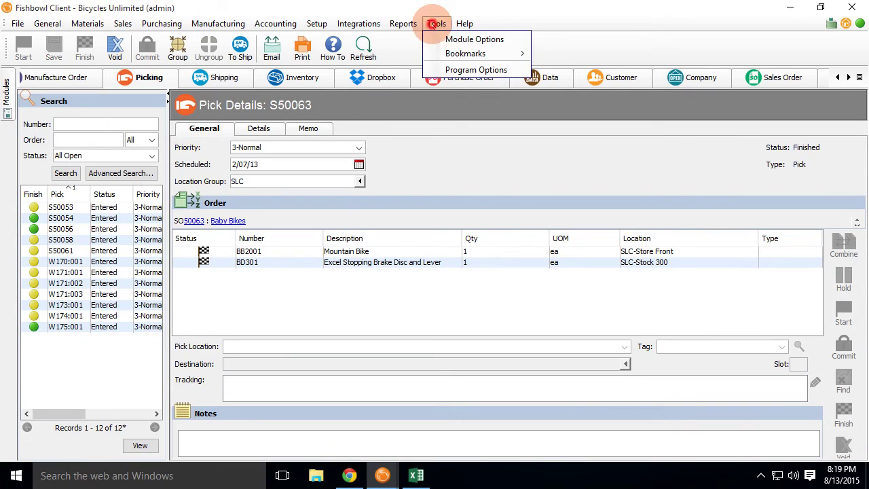
pyautogui.click(469, 39)
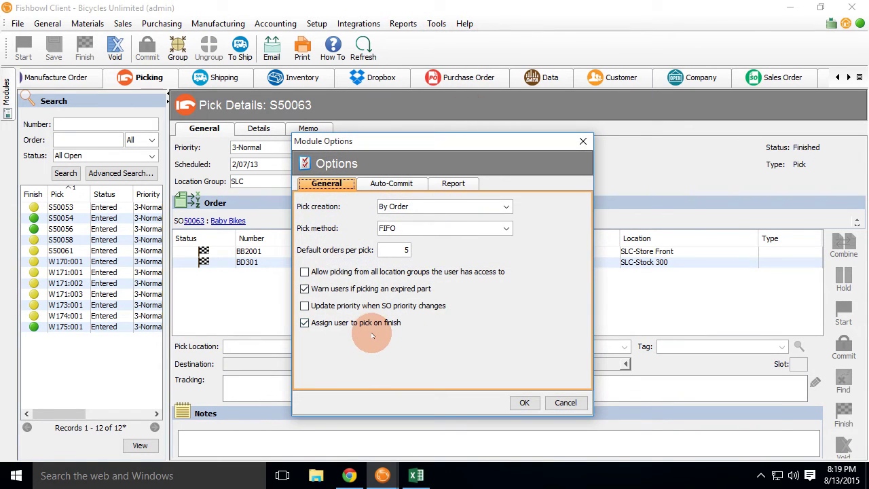
pyautogui.moveTo(363, 327)
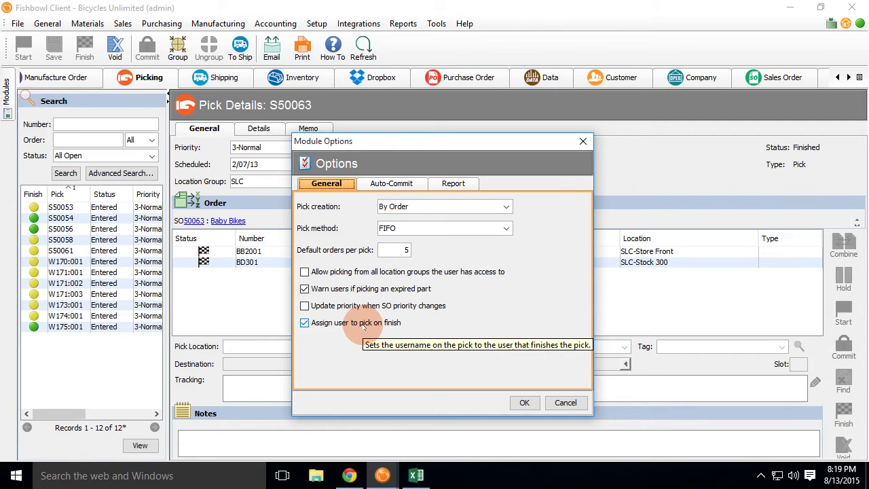
pyautogui.click(566, 402)
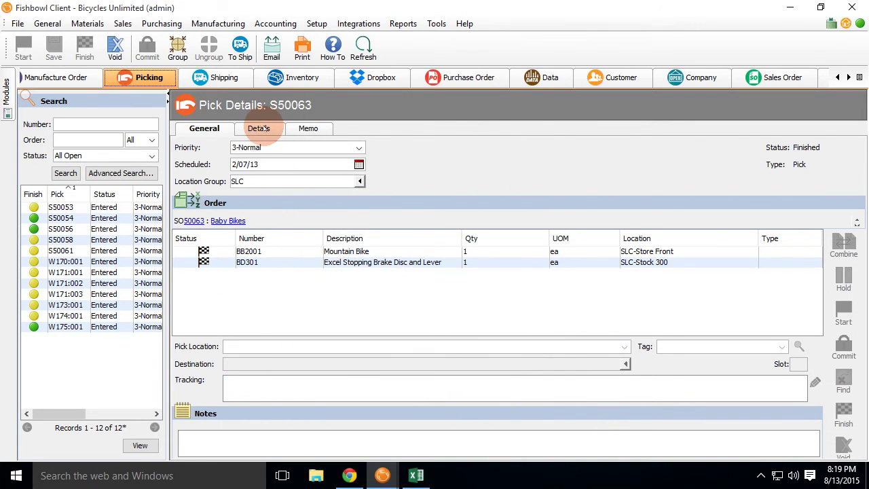
pyautogui.click(258, 129)
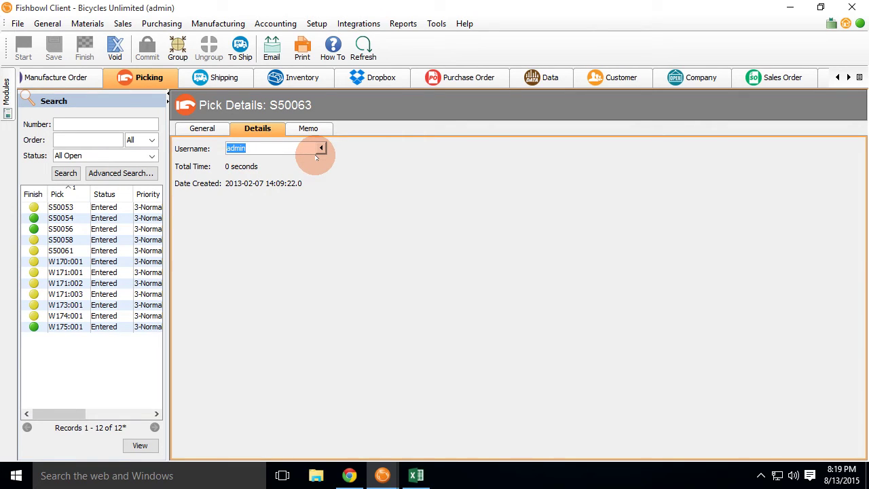
# Examine the ship date setting in the shipping confirmation for the selected shipment, then decline to ship.
pyautogui.click(214, 78)
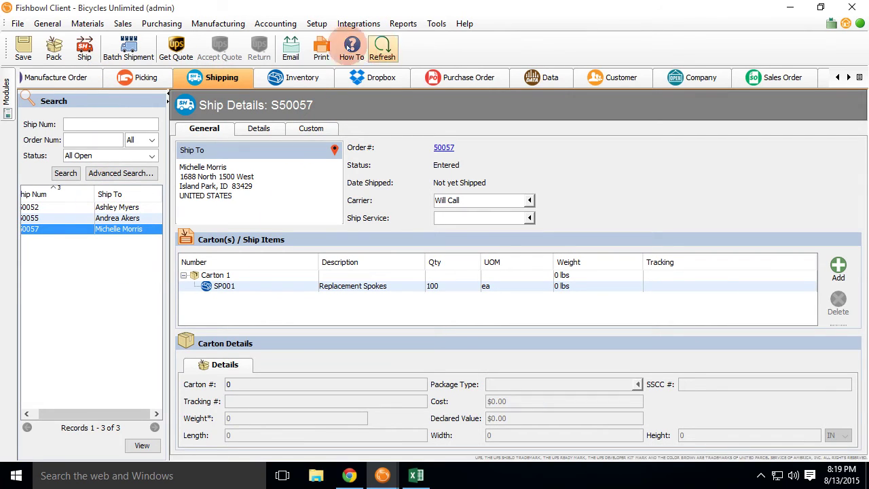
pyautogui.click(84, 47)
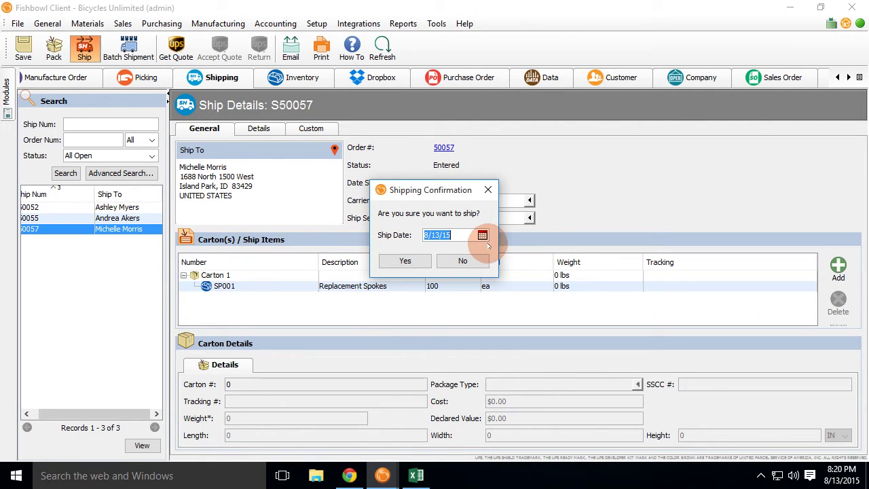
pyautogui.click(462, 261)
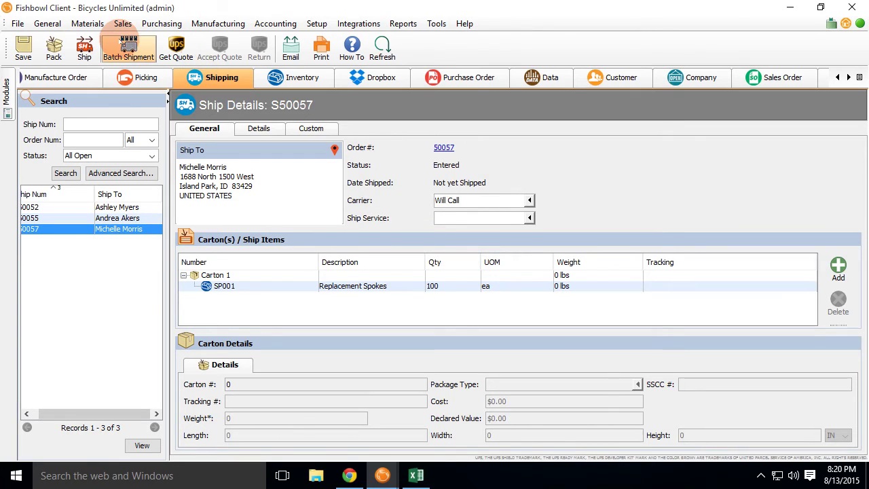
# Try to run a batch shipment covering all carriers with a chosen ship date, then cancel it.
pyautogui.click(129, 47)
pyautogui.click(370, 339)
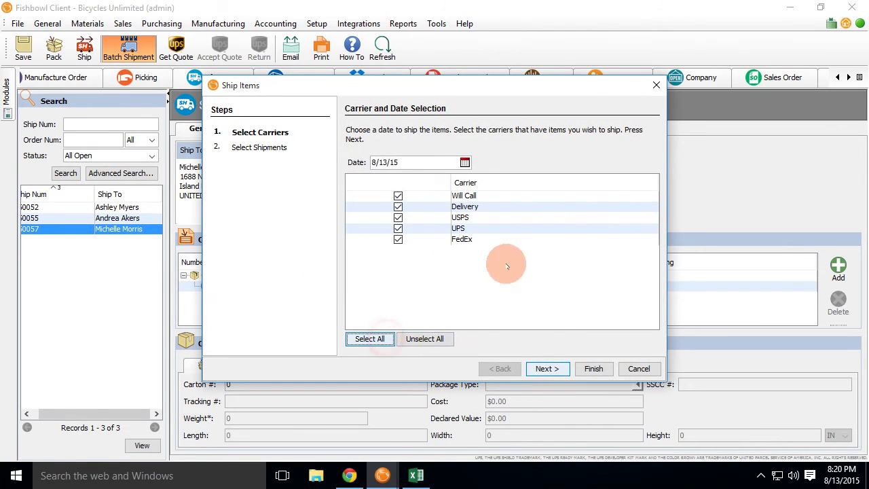
pyautogui.click(465, 162)
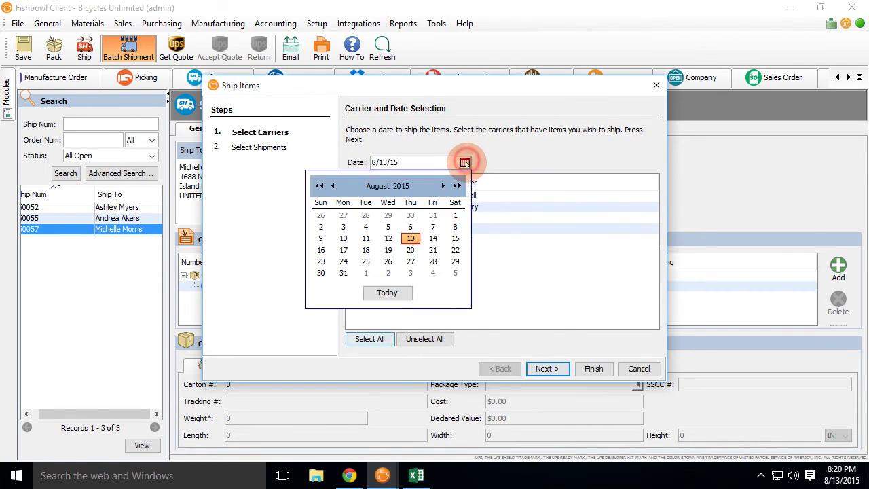
pyautogui.click(318, 238)
pyautogui.click(547, 369)
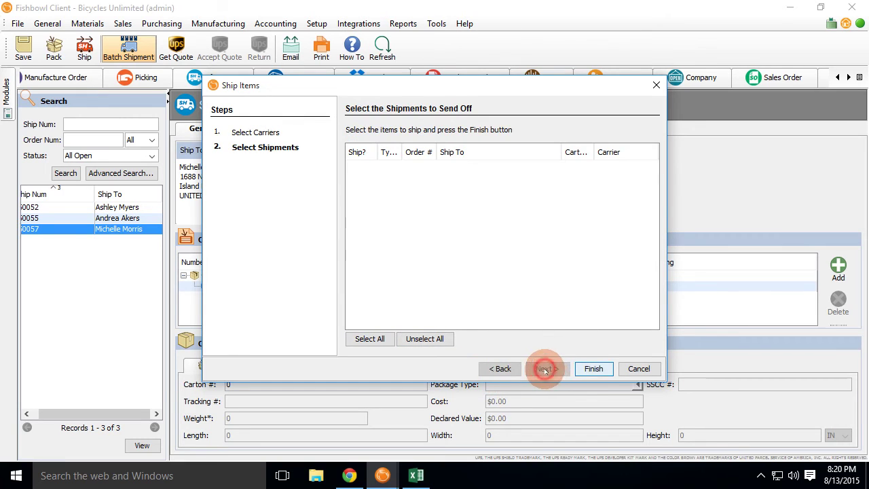
pyautogui.click(603, 374)
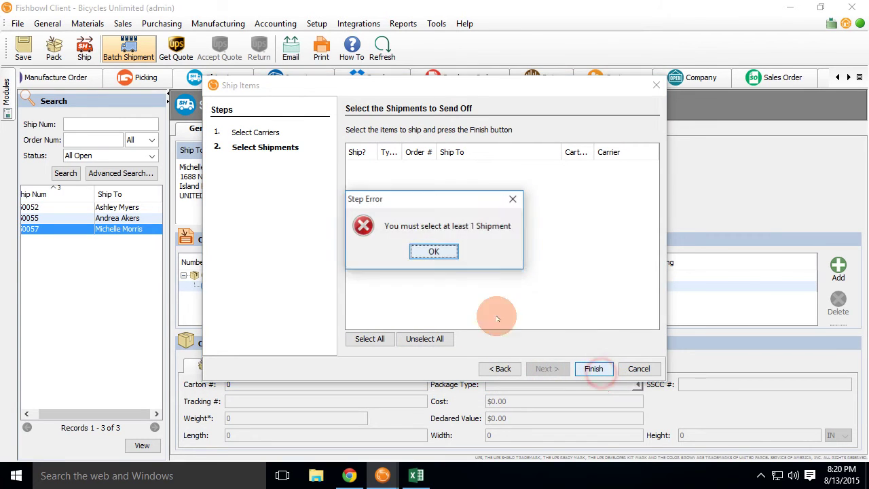
pyautogui.click(442, 251)
pyautogui.click(372, 338)
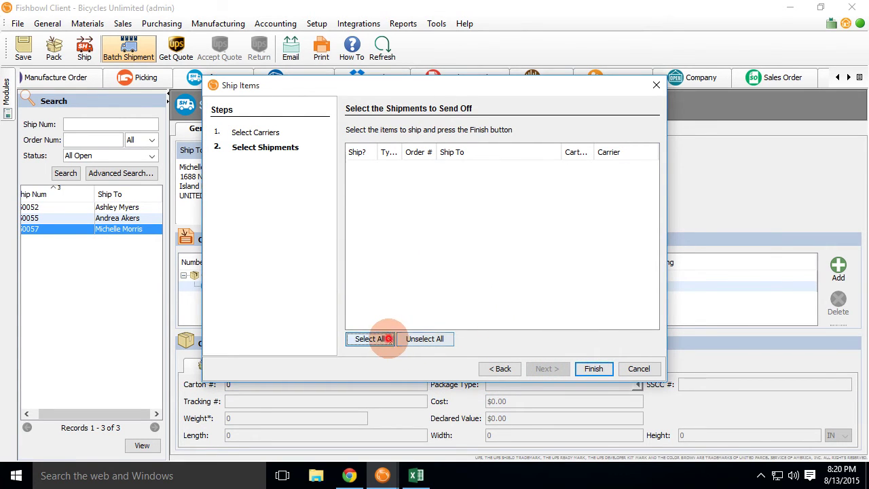
pyautogui.click(500, 369)
pyautogui.click(638, 368)
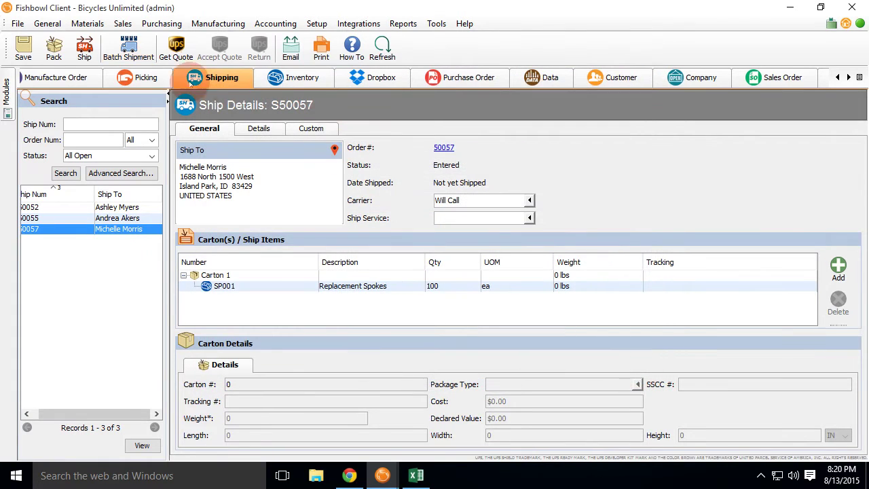
# Review the shipping confirmation again and its Show confirmation on ship module option, dismissing both without saving.
pyautogui.click(82, 50)
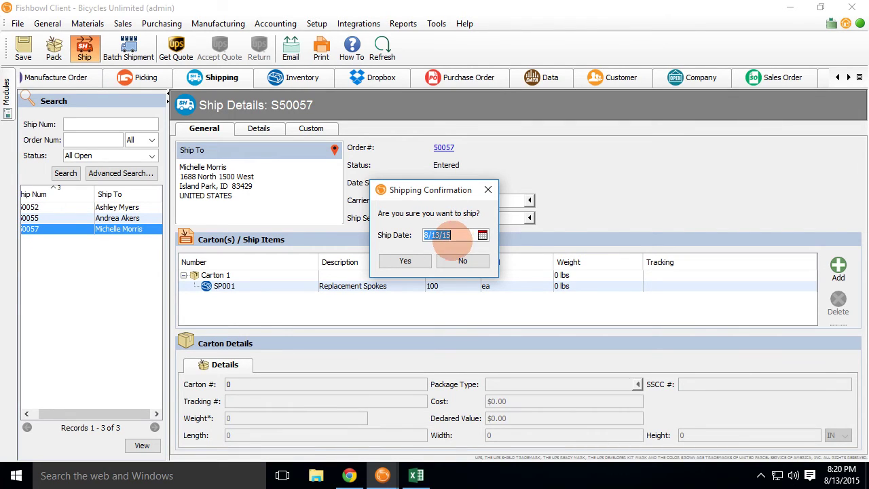
pyautogui.click(459, 262)
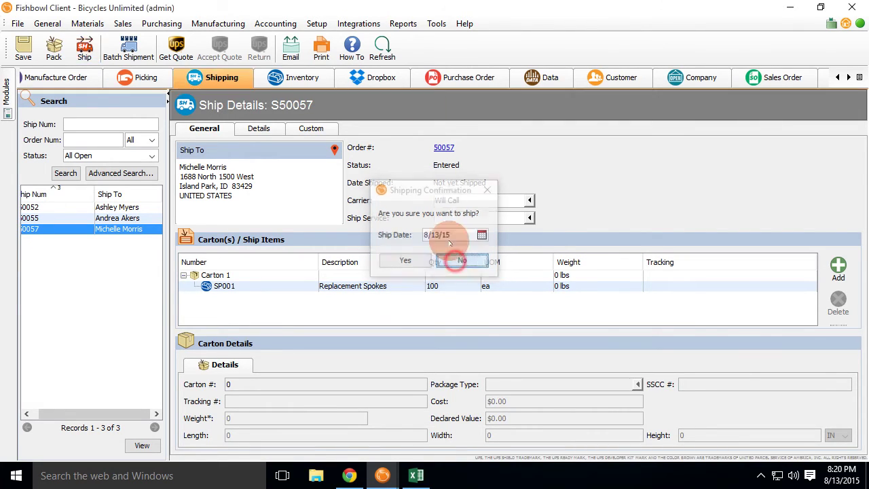
pyautogui.click(403, 23)
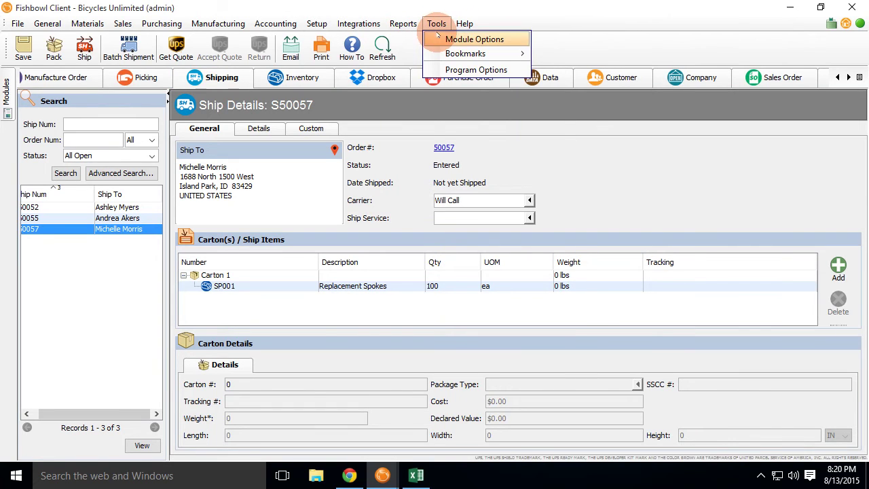
pyautogui.click(464, 37)
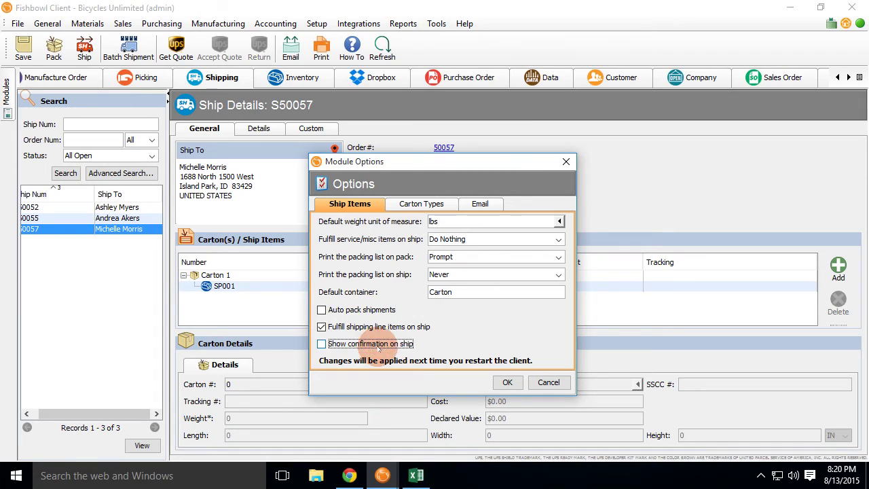
pyautogui.click(377, 344)
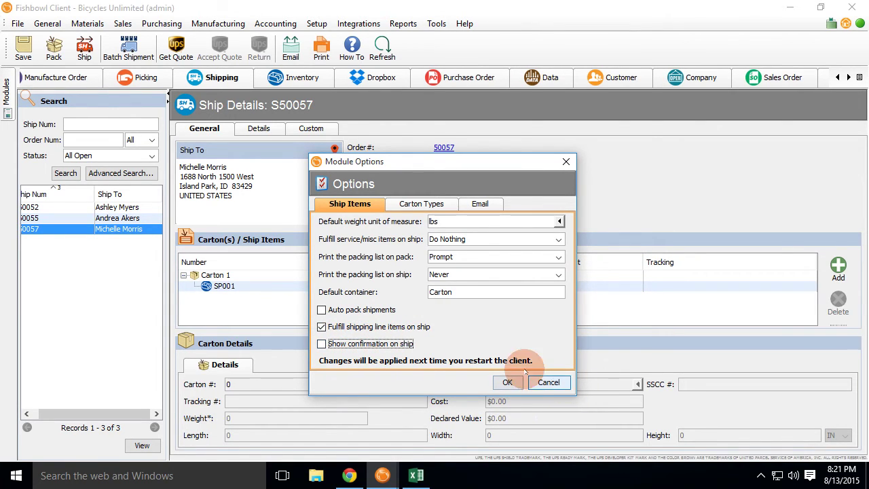
pyautogui.click(548, 383)
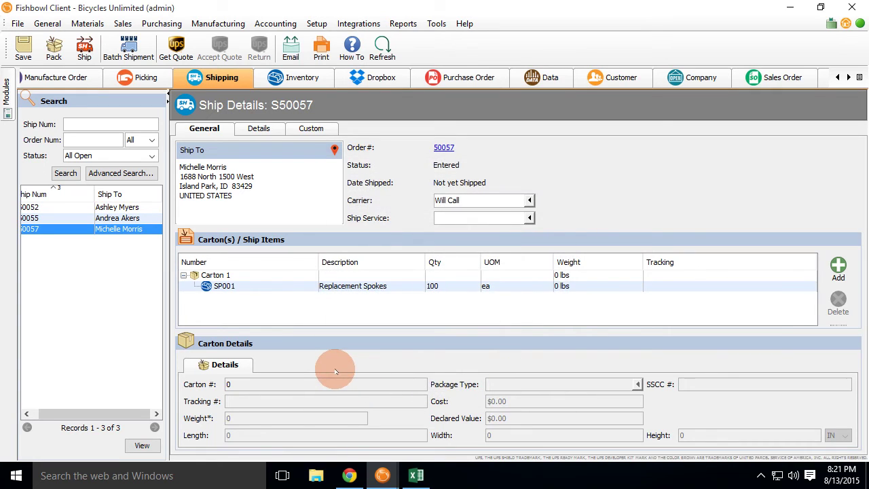
# Search the inventory with parts that have no on-hand inventory included, and select part B200.
pyautogui.click(318, 76)
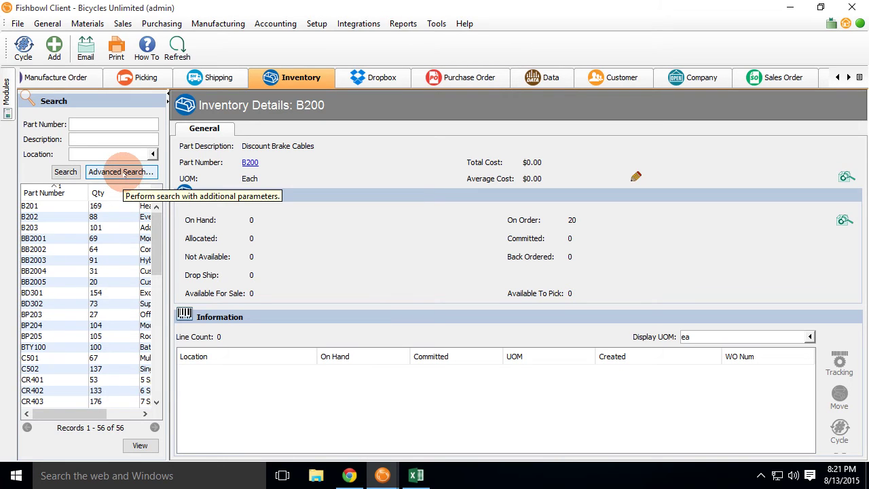
pyautogui.click(124, 172)
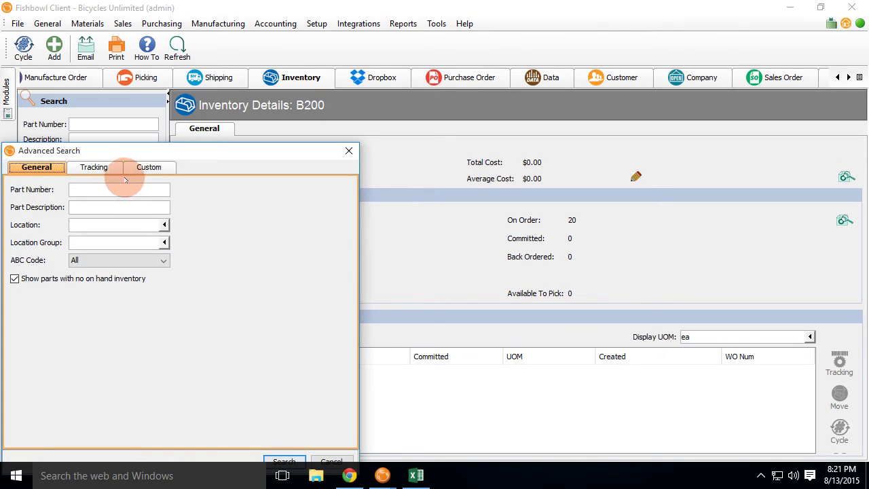
pyautogui.moveTo(155, 153); pyautogui.dragTo(341, 105)
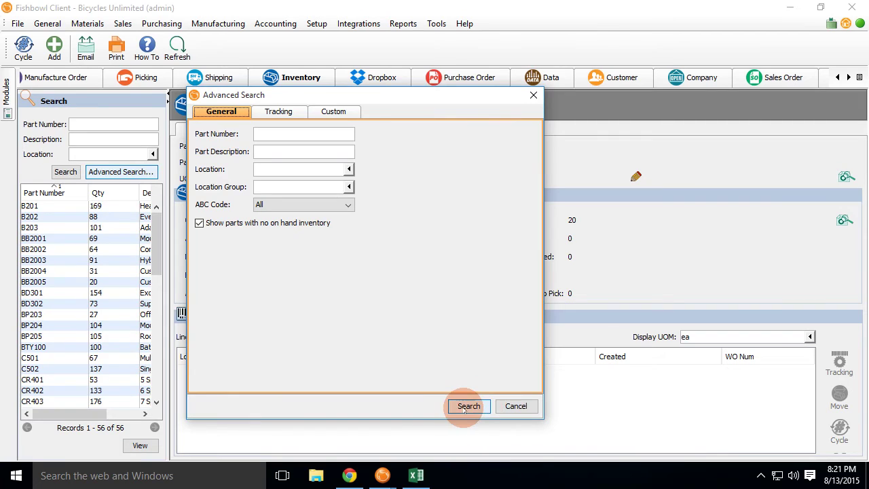
pyautogui.click(468, 407)
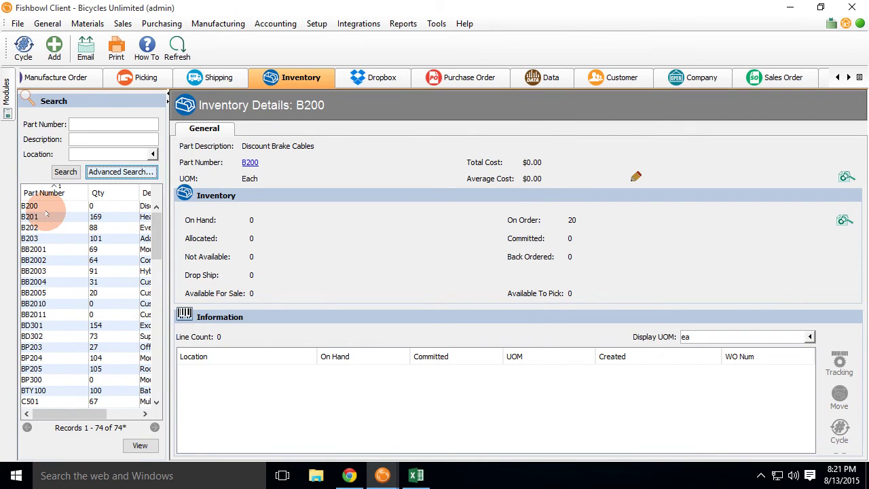
pyautogui.click(44, 210)
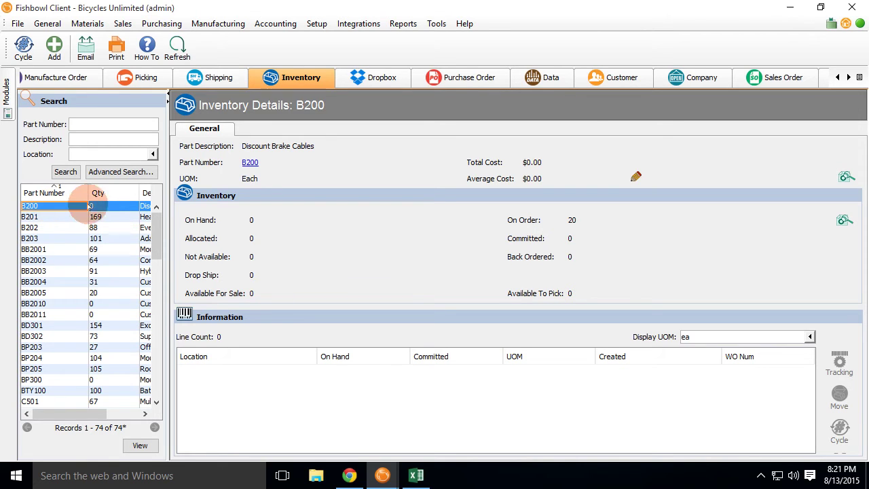
# Review the advanced inventory search and its option to show parts with no on hand inventory, then cancel without searching.
pyautogui.click(121, 171)
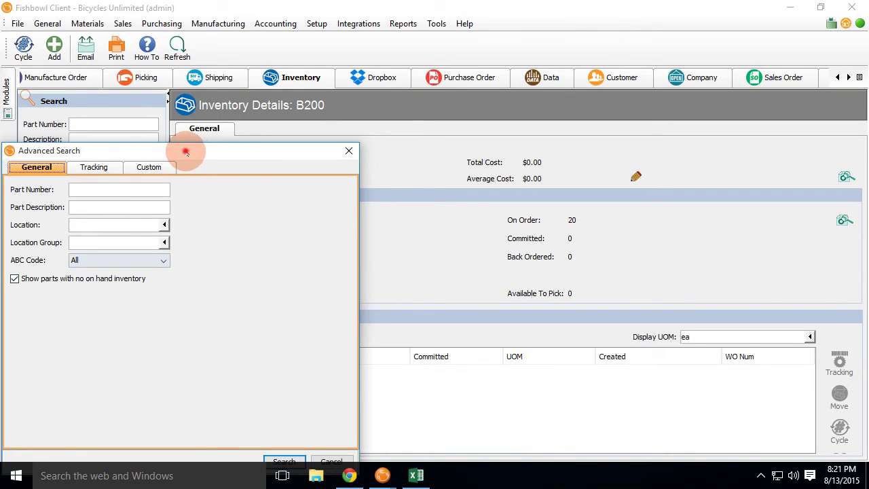
pyautogui.moveTo(184, 150); pyautogui.dragTo(306, 52)
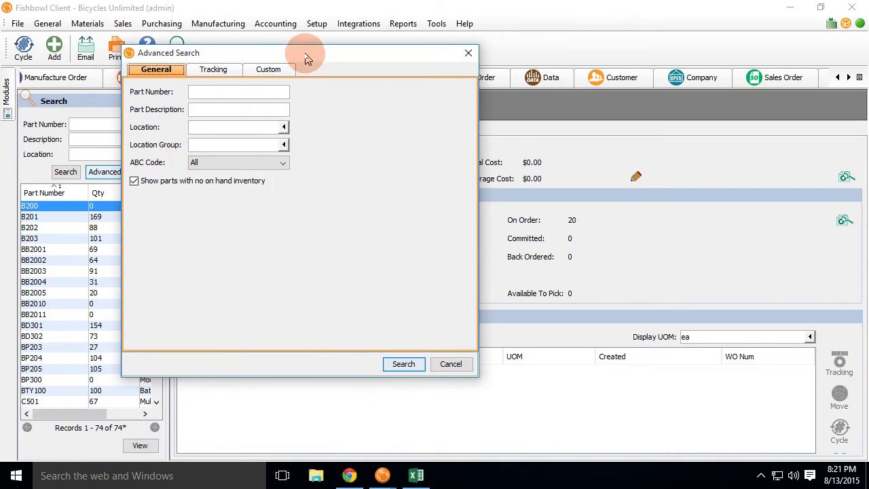
pyautogui.click(451, 364)
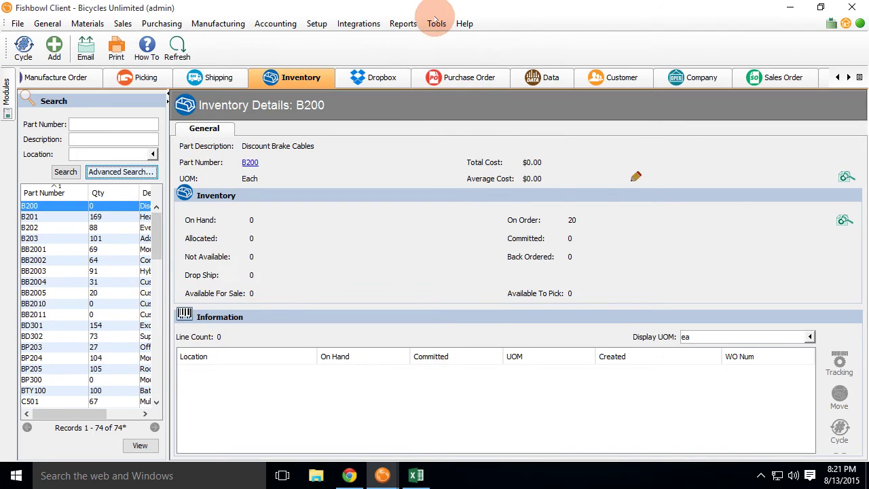
pyautogui.click(437, 24)
pyautogui.moveTo(454, 48)
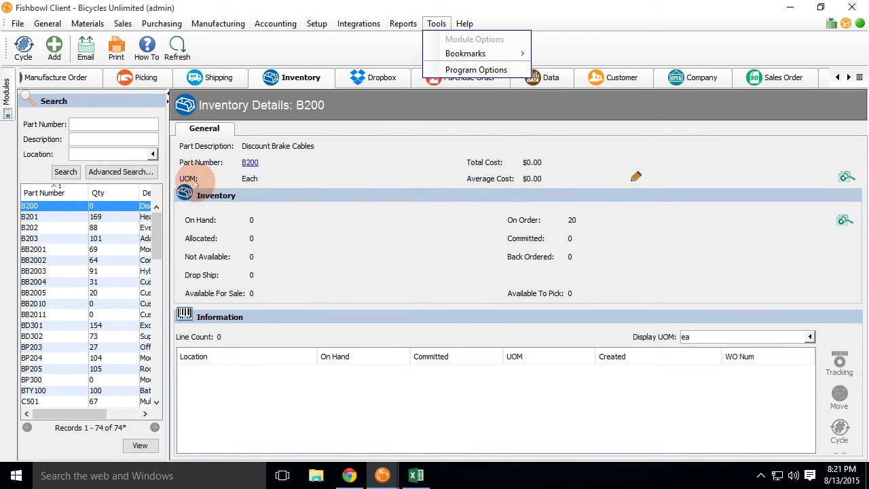
pyautogui.click(128, 169)
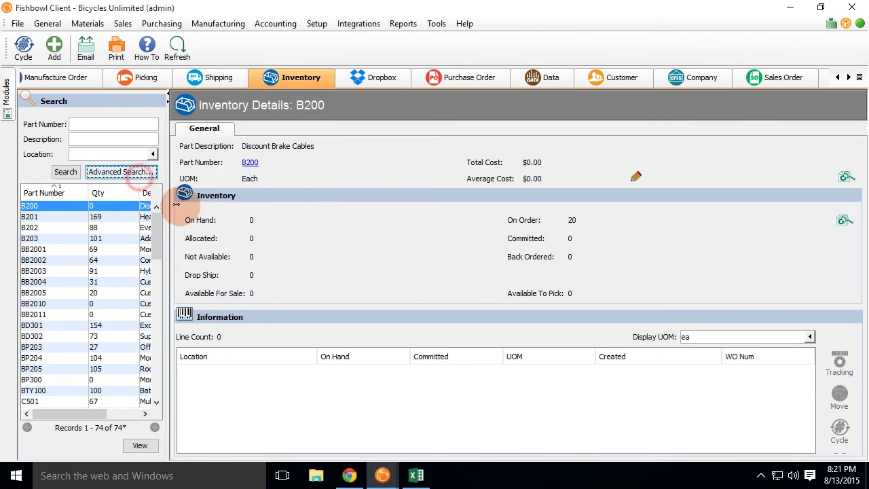
pyautogui.click(125, 167)
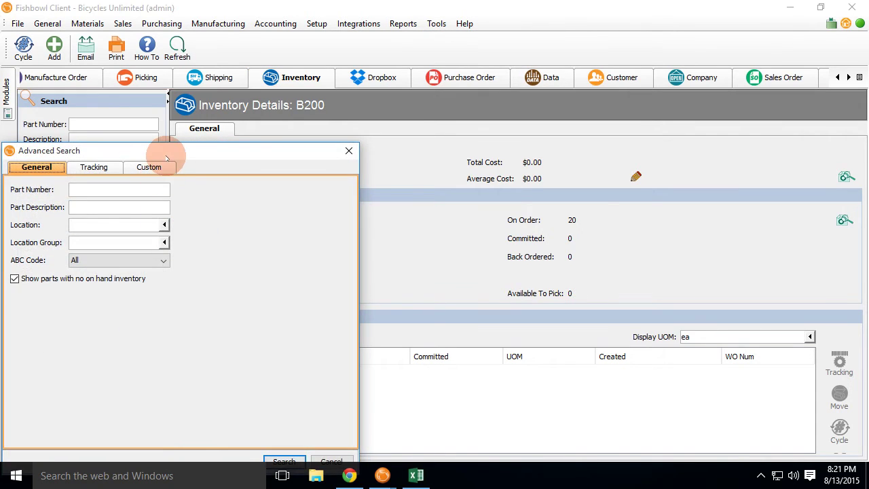
pyautogui.moveTo(165, 146); pyautogui.dragTo(292, 67)
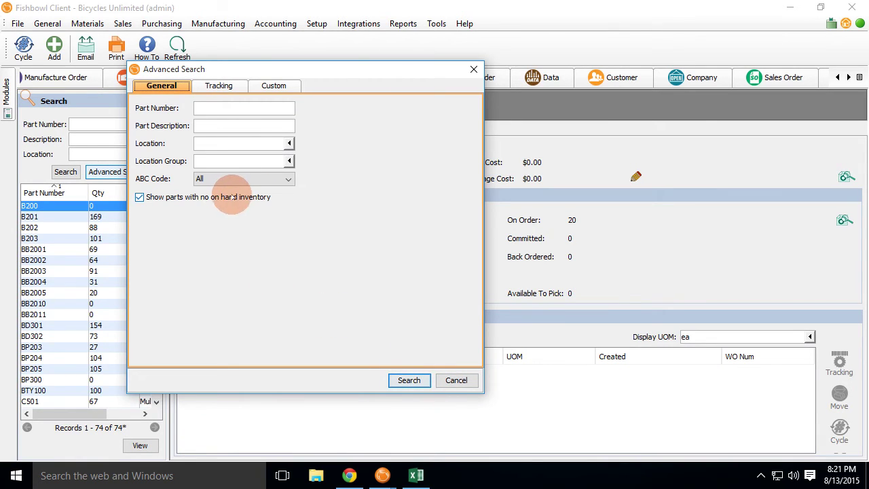
pyautogui.click(441, 381)
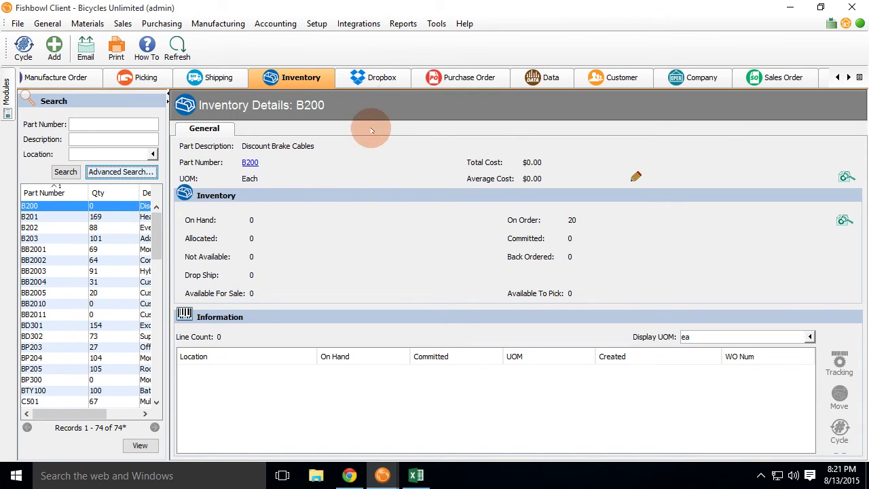
# Review the Dropbox account storage and module associations, then view the Dropbox files area of purchase orders.
pyautogui.click(385, 78)
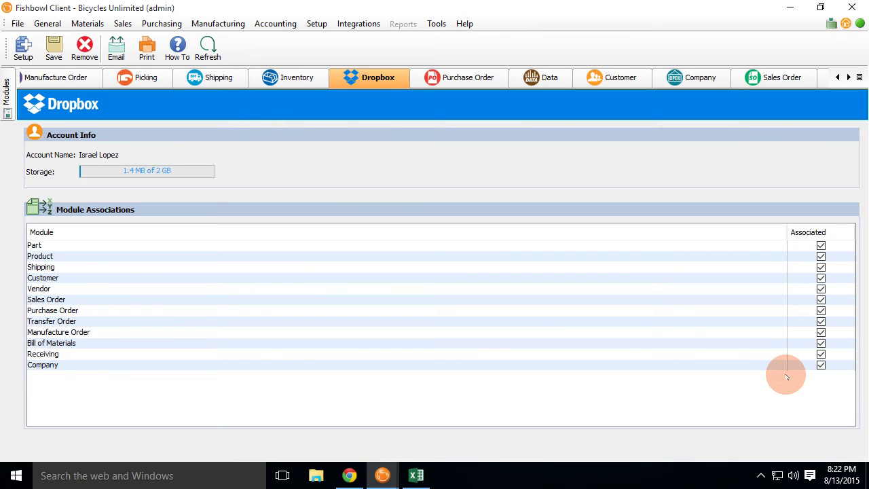
pyautogui.click(457, 78)
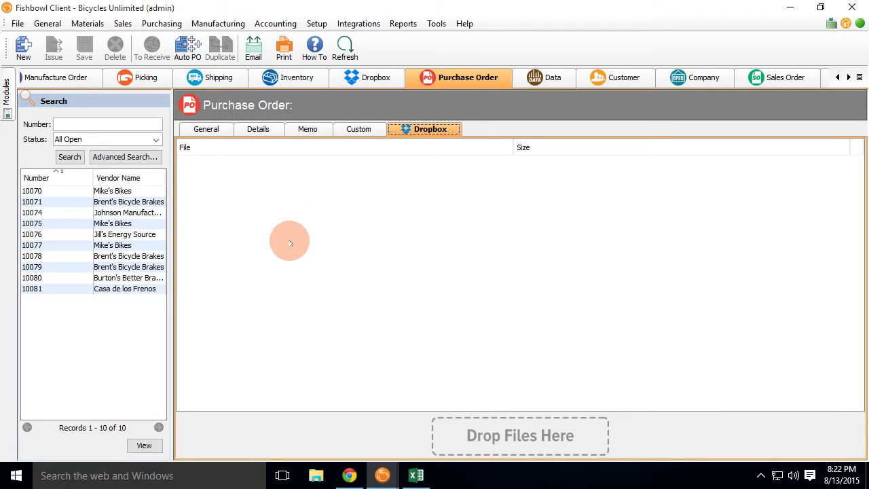
# Open File Explorer, locate the recent Ship Carton file, and restore the Fishbowl window to a smaller size beside it.
pyautogui.click(315, 476)
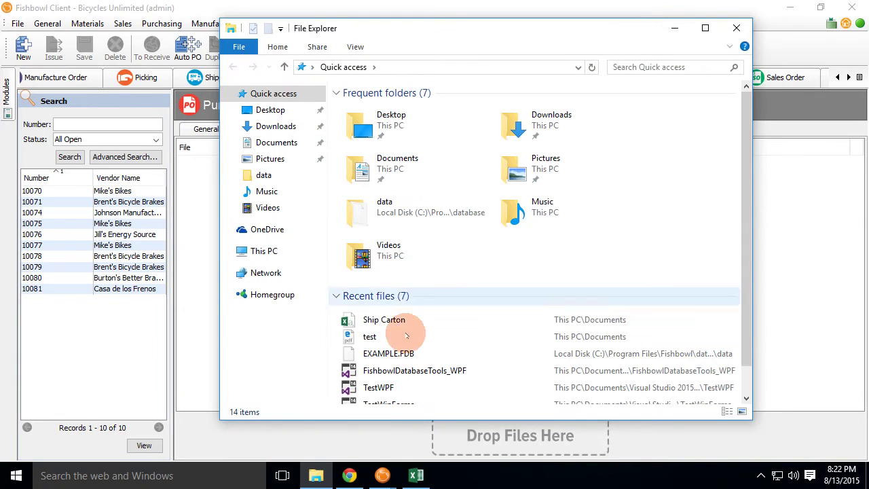
pyautogui.moveTo(386, 323); pyautogui.dragTo(189, 246)
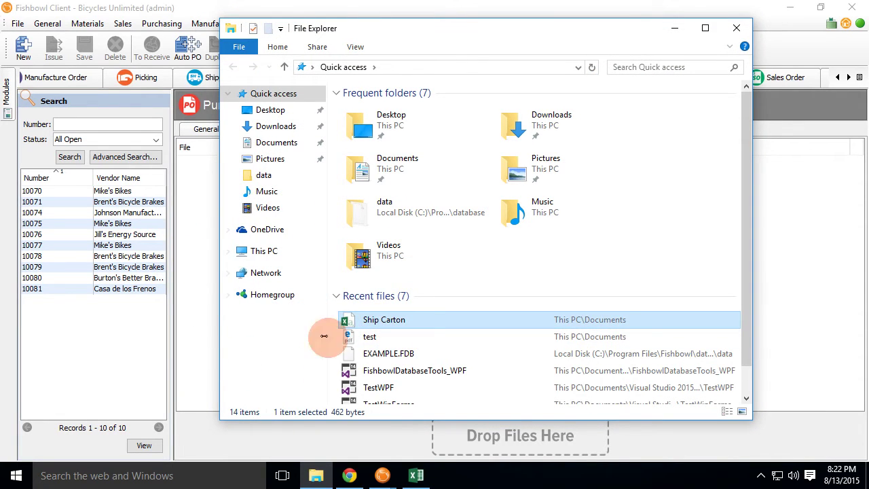
pyautogui.moveTo(377, 318); pyautogui.dragTo(485, 446)
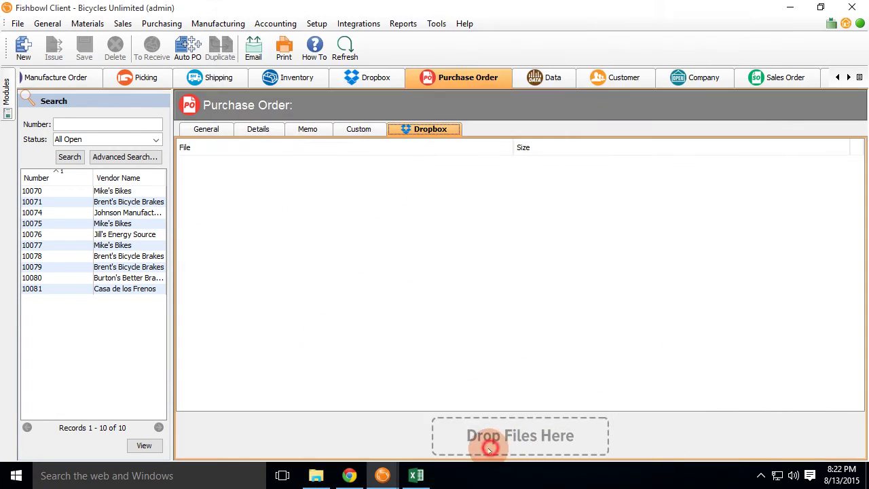
pyautogui.moveTo(446, 6); pyautogui.dragTo(273, 26)
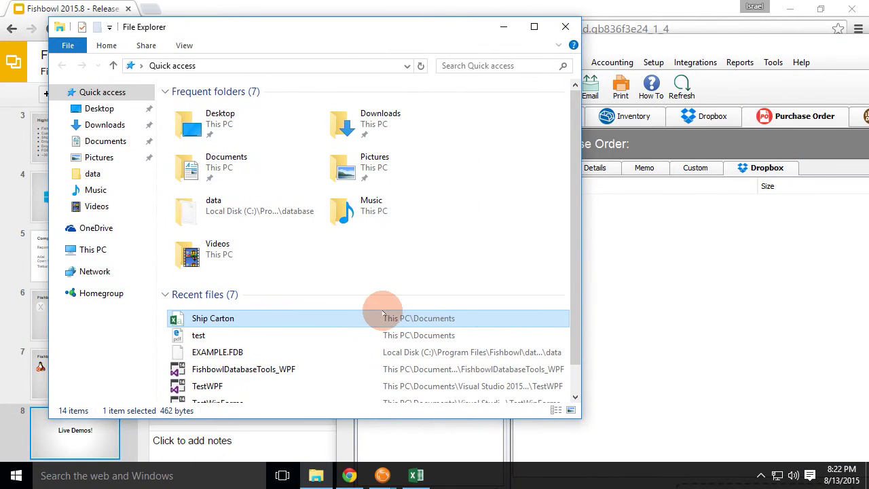
# Attach the Ship Carton file to the Dropbox files of purchase order 10081, then maximize the Fishbowl window.
pyautogui.moveTo(380, 316); pyautogui.dragTo(665, 306)
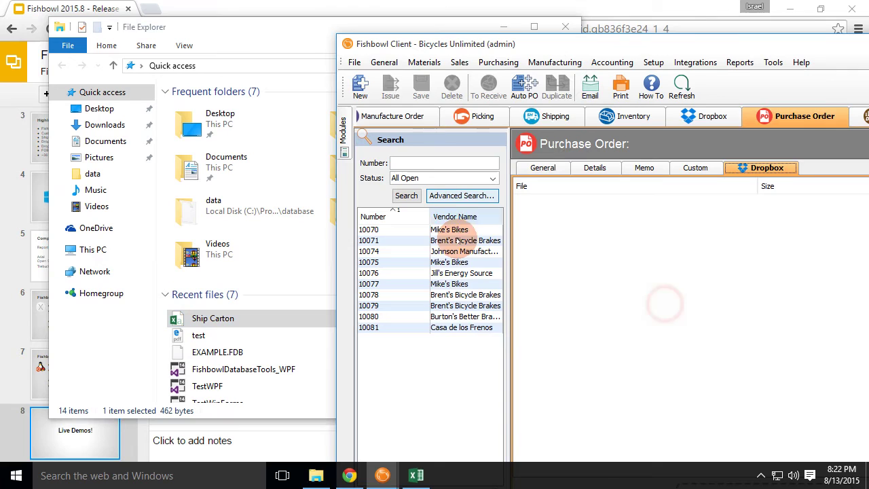
pyautogui.click(454, 328)
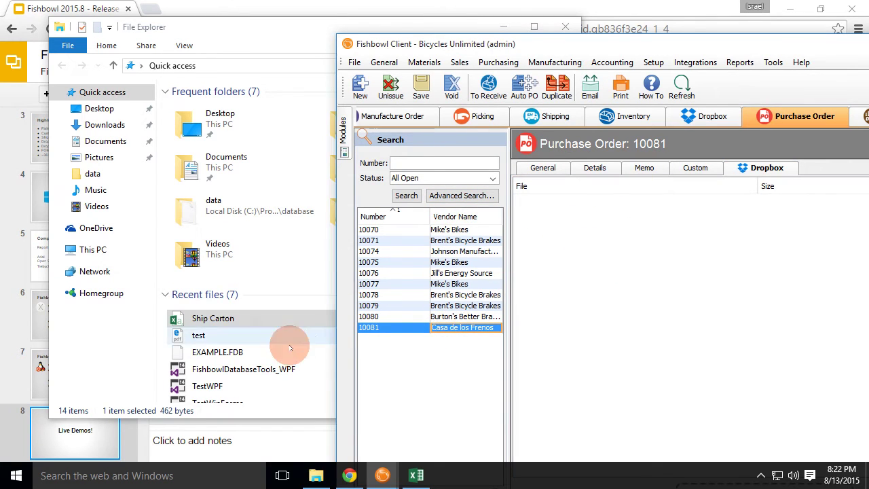
pyautogui.moveTo(262, 318); pyautogui.dragTo(667, 283)
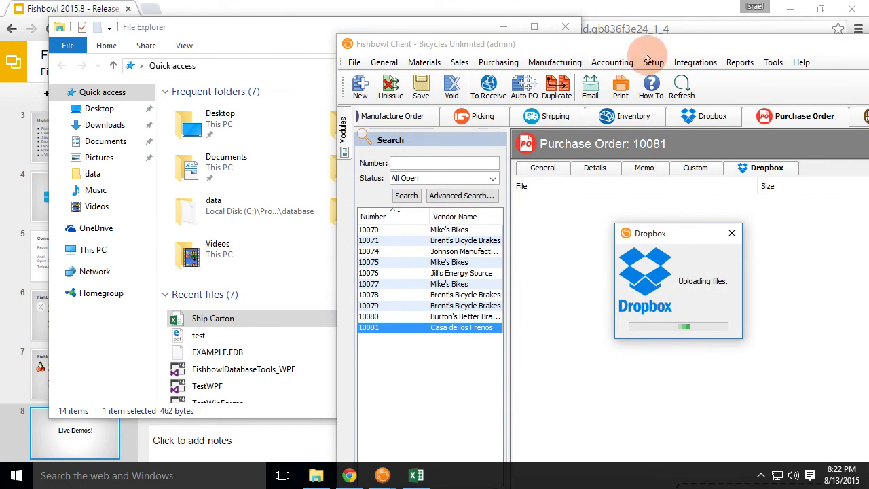
pyautogui.doubleClick(627, 43)
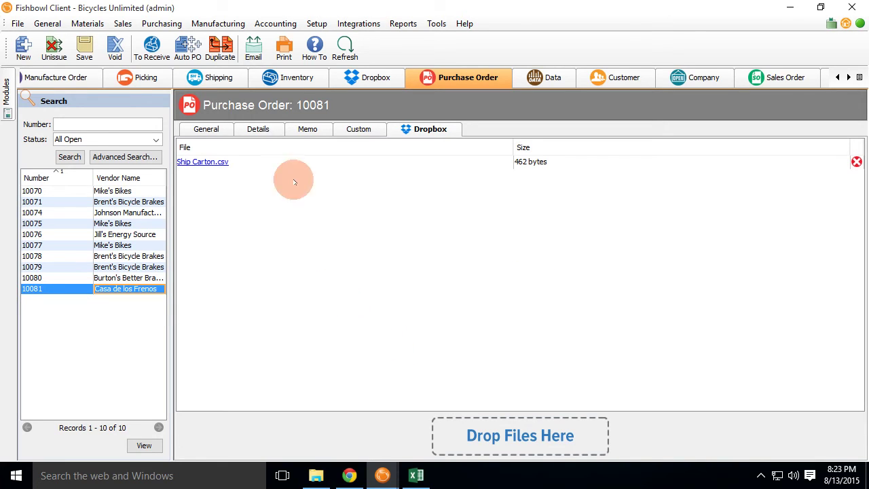
# Start a new query in the Data module.
pyautogui.click(89, 24)
pyautogui.moveTo(45, 23)
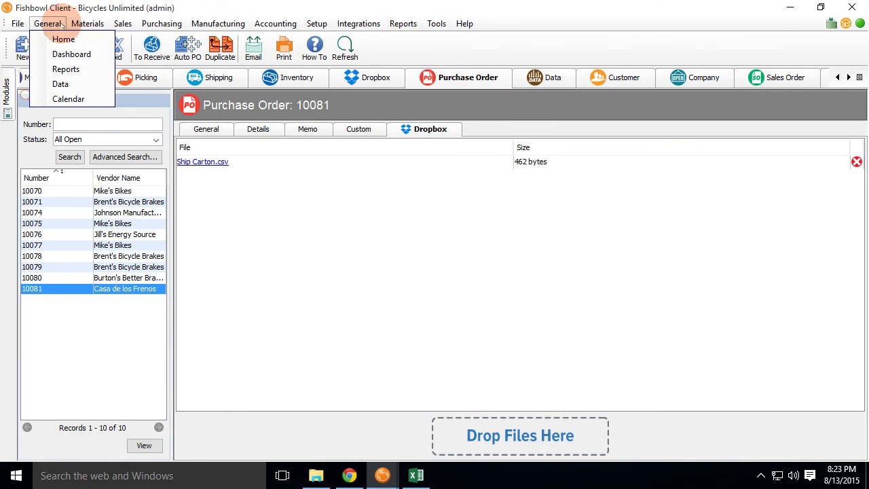
pyautogui.click(68, 83)
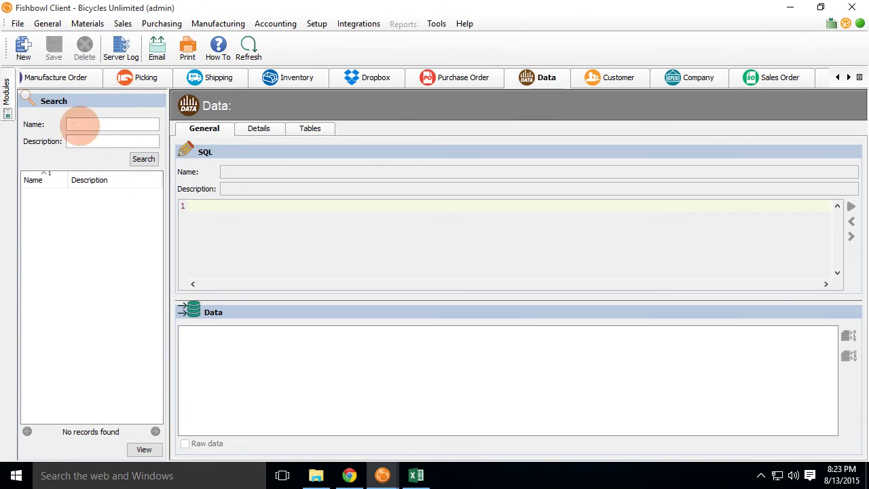
pyautogui.click(24, 52)
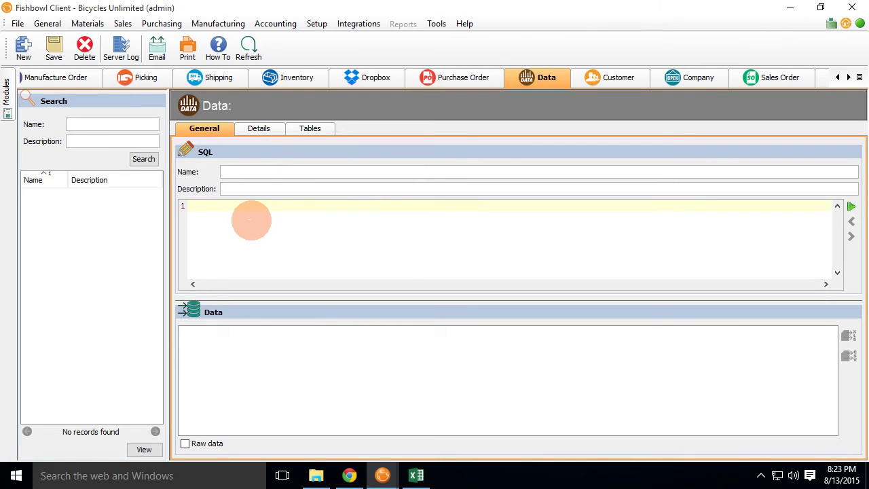
# Try to run the new query with its SQL statement left empty.
pyautogui.click(252, 220)
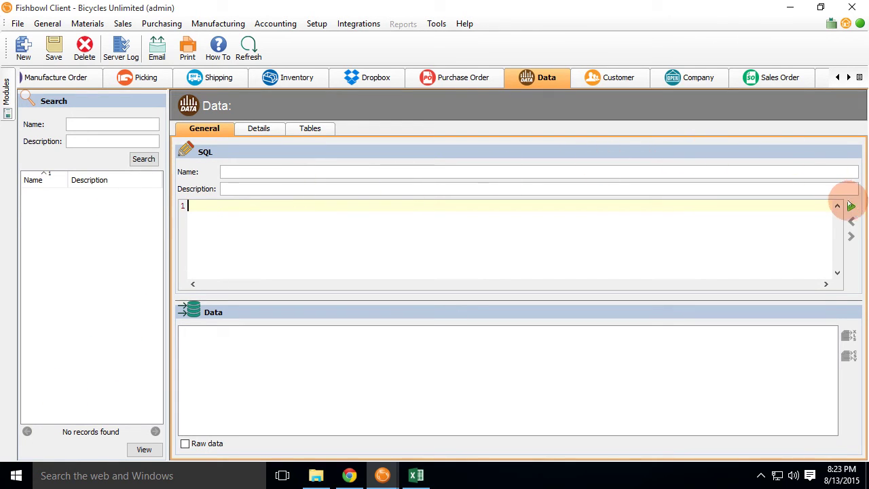
pyautogui.click(852, 206)
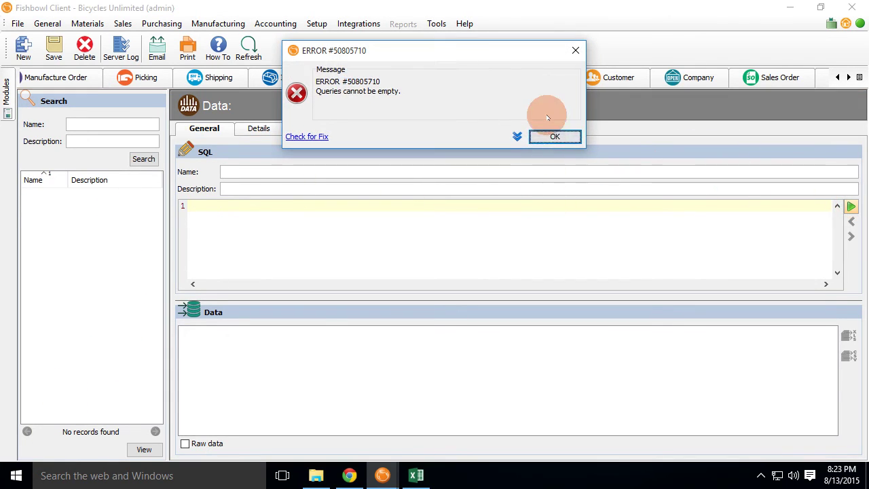
pyautogui.click(554, 136)
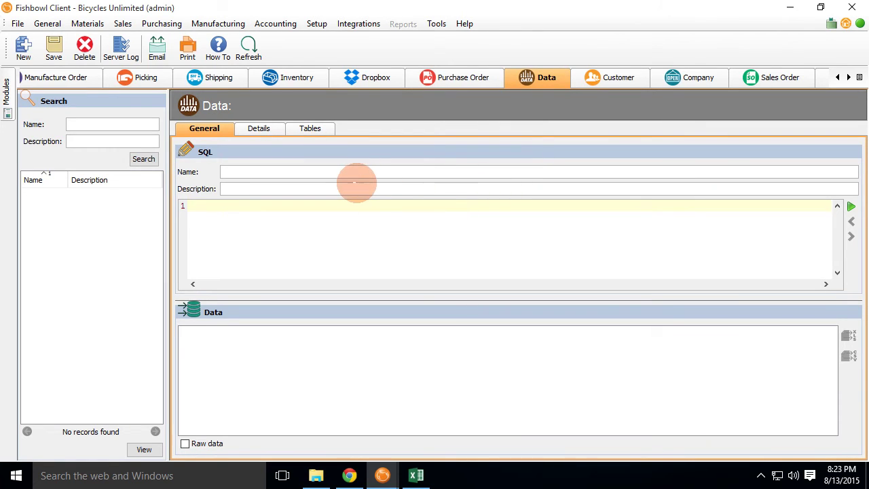
# Browse the list of database tables and views and inspect the records of the soitemtype table.
pyautogui.click(323, 130)
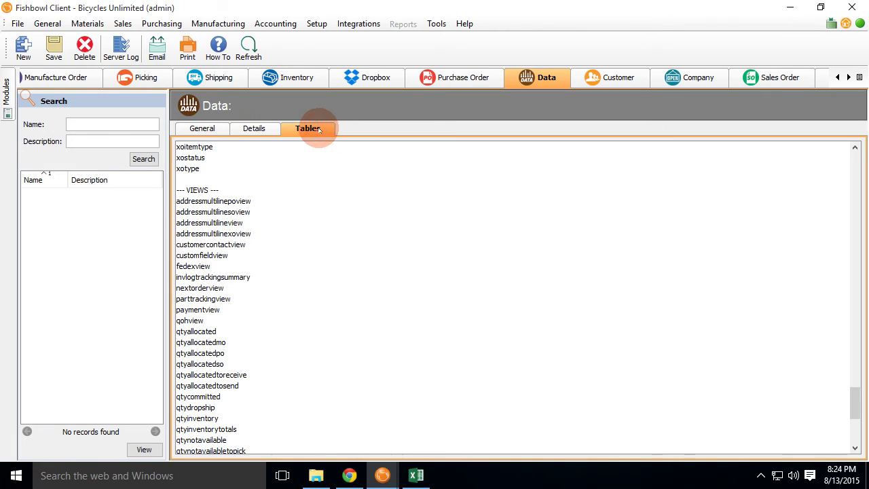
pyautogui.scroll(5, 255, 234)
pyautogui.scroll(12, 254, 235)
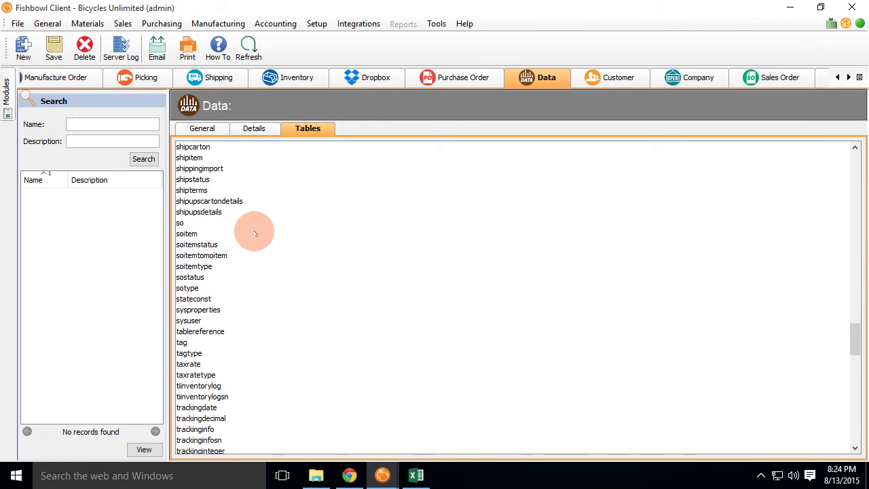
pyautogui.doubleClick(232, 266)
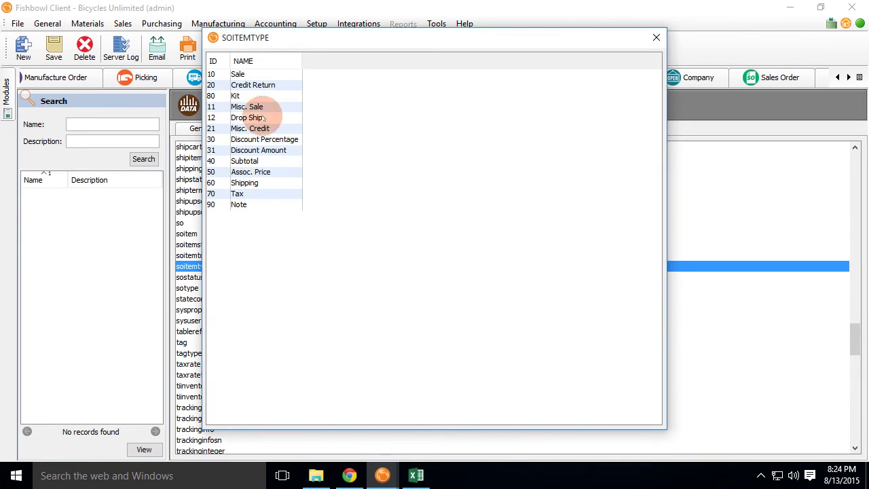
pyautogui.moveTo(211, 35); pyautogui.dragTo(258, 155)
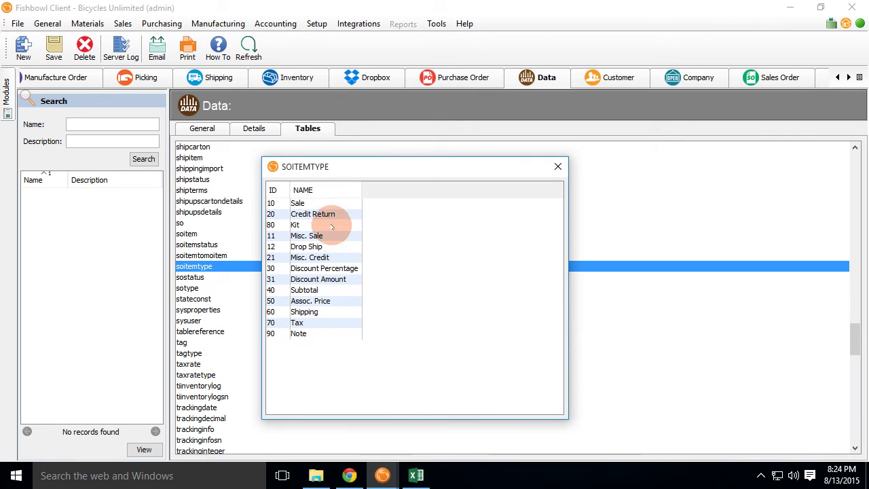
pyautogui.click(556, 168)
# Inspect the records of the pickitem and moitemstatus tables, closing each preview.
pyautogui.scroll(15, 210, 224)
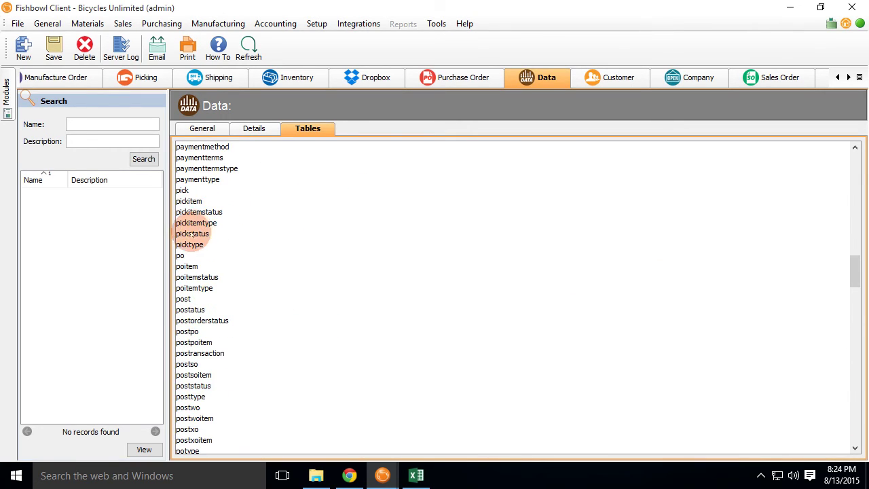
pyautogui.doubleClick(201, 202)
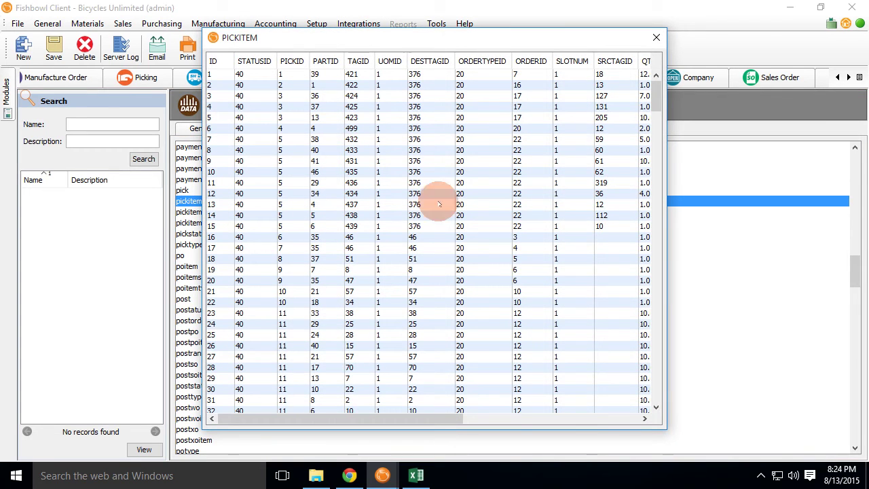
pyautogui.click(657, 38)
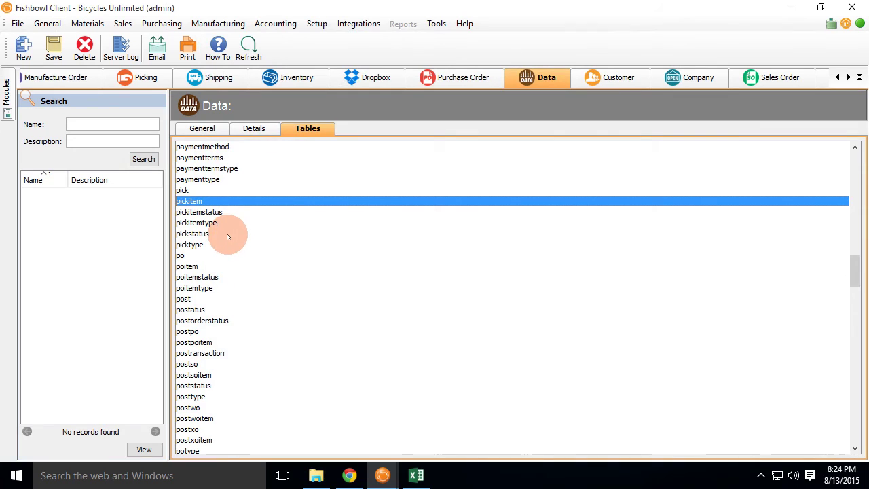
pyautogui.scroll(8, 229, 237)
pyautogui.doubleClick(223, 223)
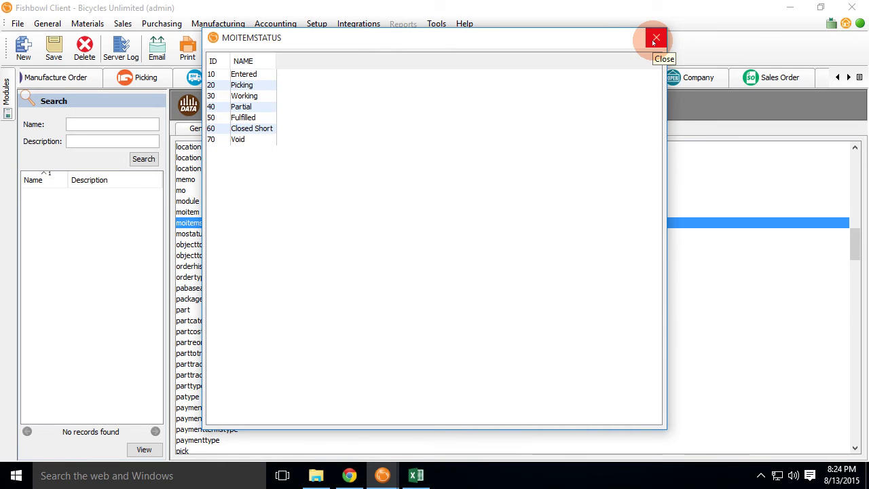
pyautogui.click(655, 38)
# Inspect the records of the location table, then browse the preceding tables in the list.
pyautogui.click(191, 147)
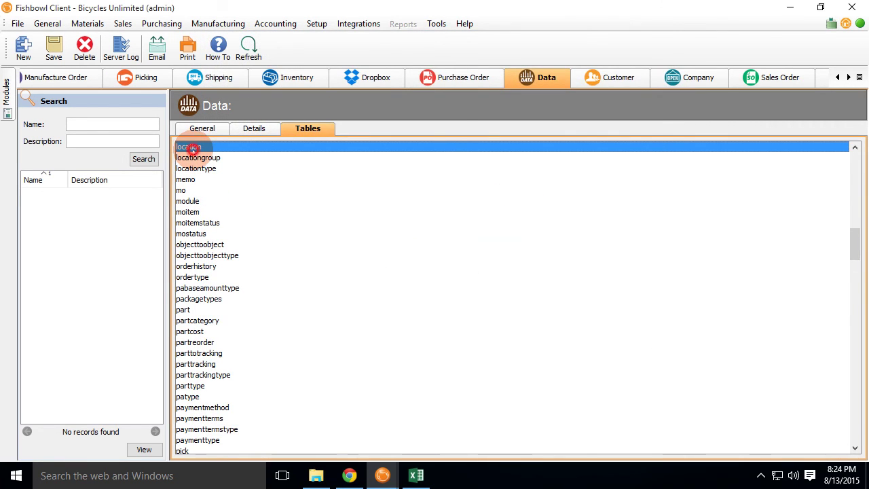
pyautogui.doubleClick(192, 148)
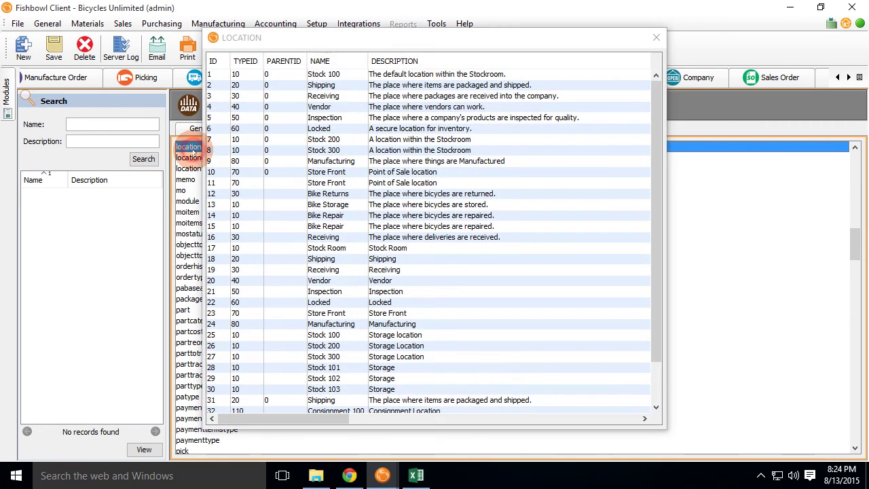
pyautogui.click(656, 36)
pyautogui.scroll(7, 231, 218)
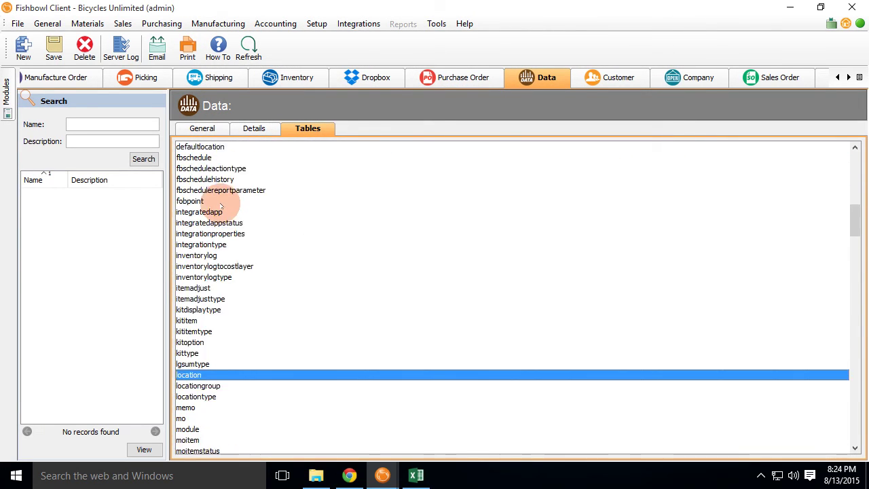
# Browse the database tables, inspect the records of the so table, and return to the query's general view after closing the preview.
pyautogui.scroll(12, 221, 208)
pyautogui.scroll(-7, 203, 214)
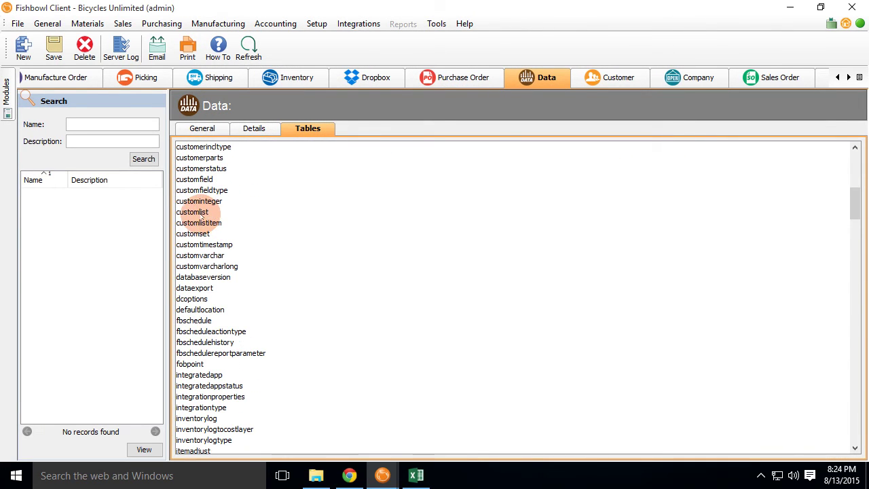
pyautogui.scroll(-6, 211, 258)
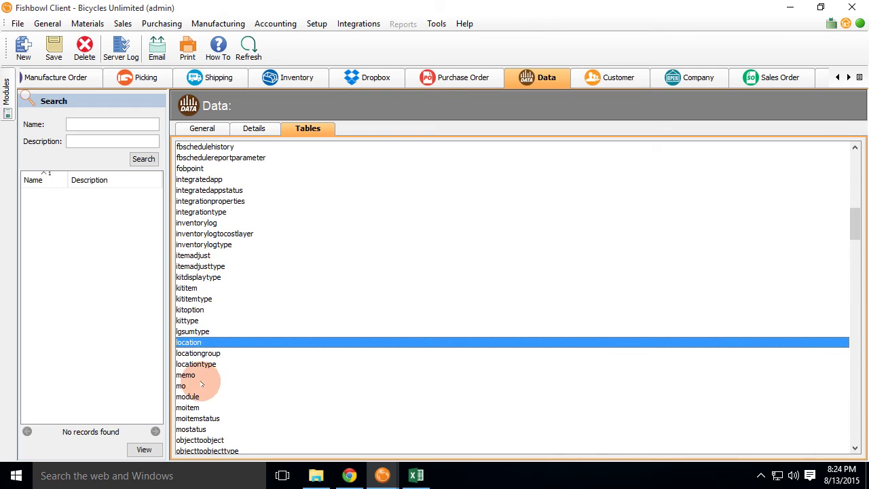
pyautogui.scroll(-10, 202, 380)
pyautogui.scroll(-3, 194, 359)
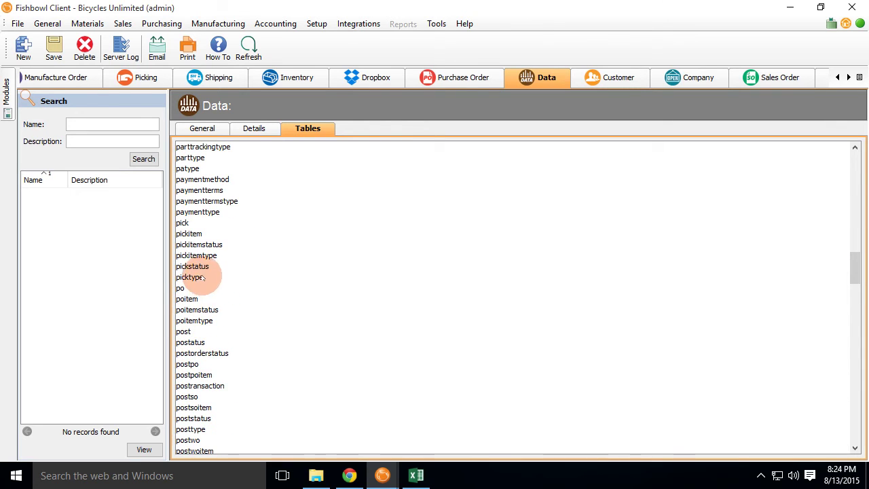
pyautogui.scroll(-15, 202, 277)
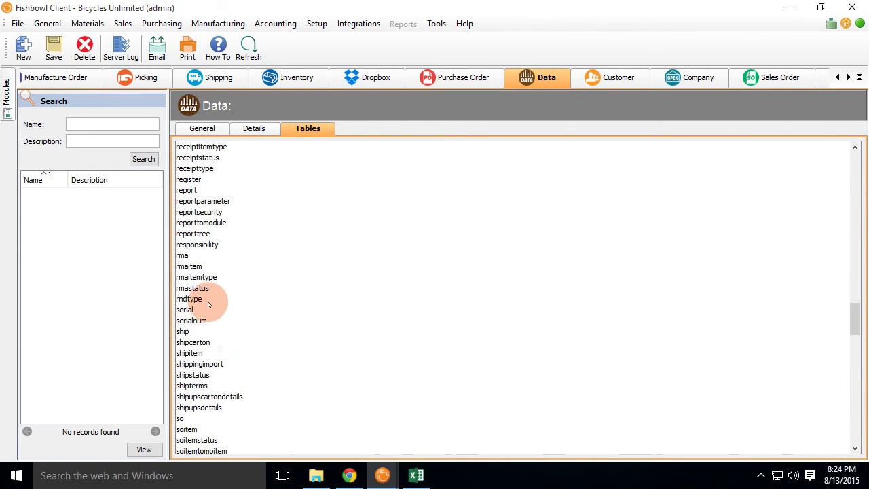
pyautogui.scroll(-1, 210, 304)
pyautogui.click(225, 387)
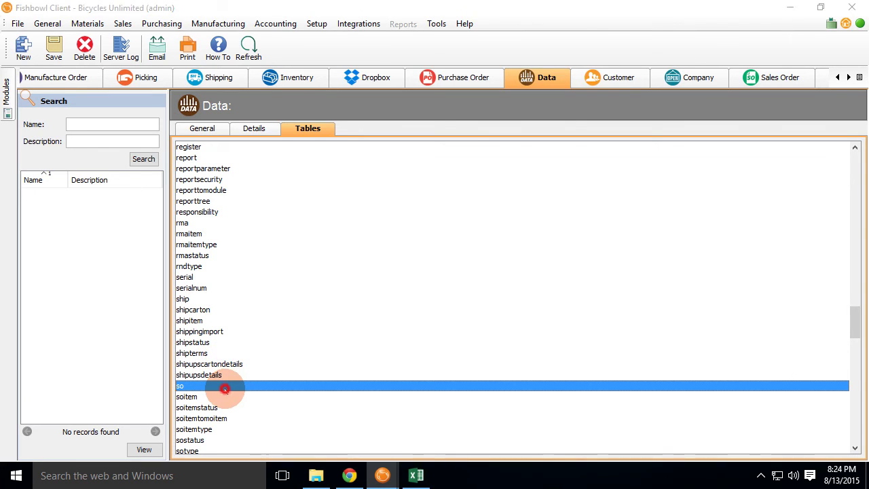
pyautogui.doubleClick(225, 387)
pyautogui.scroll(-2, 500, 217)
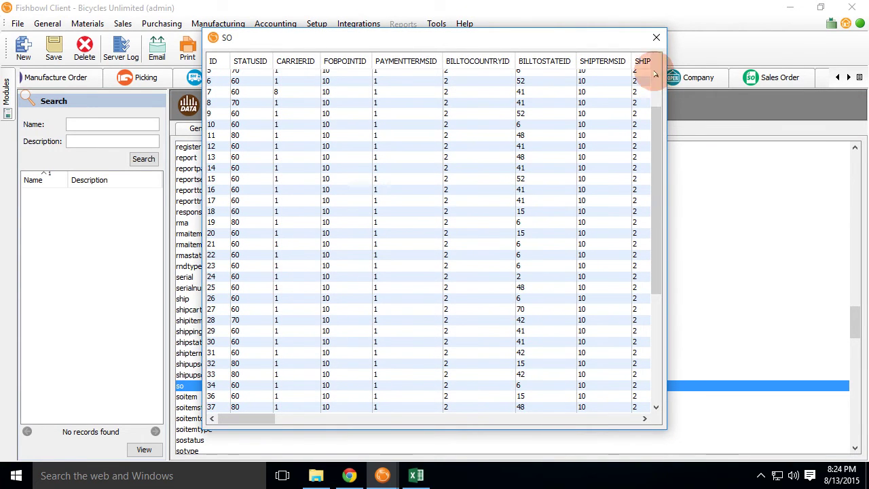
pyautogui.click(656, 37)
pyautogui.scroll(16, 353, 262)
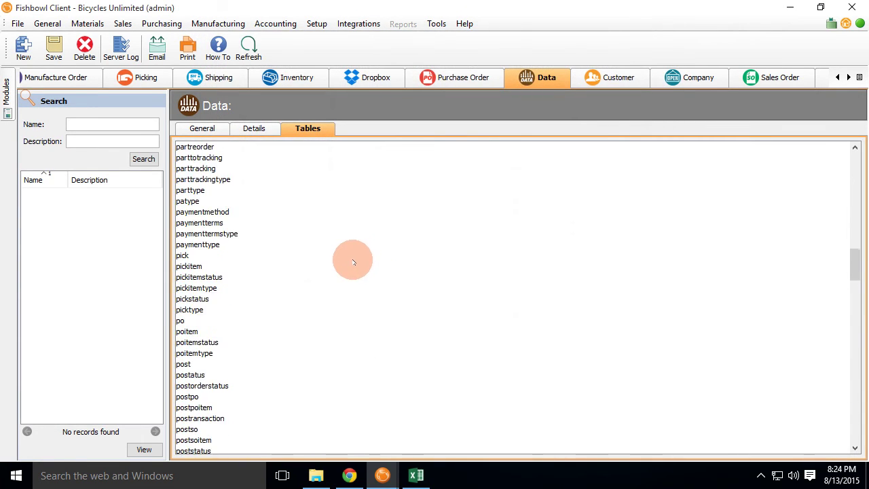
pyautogui.scroll(20, 353, 262)
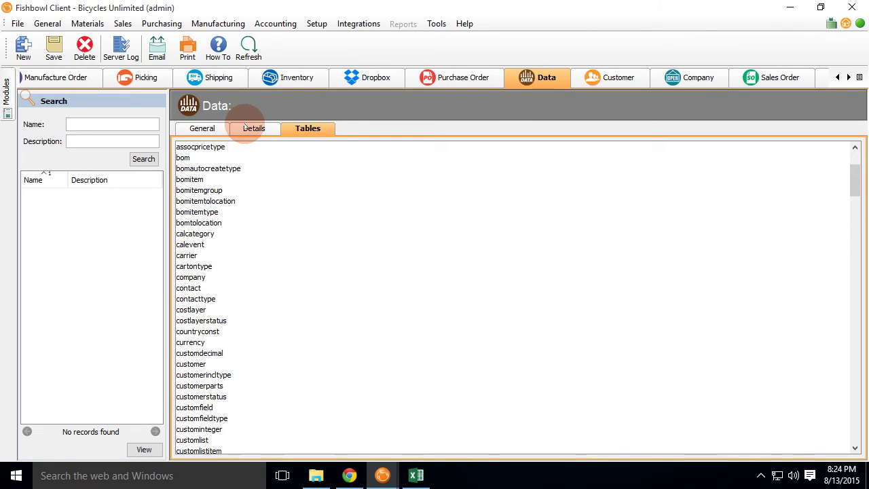
pyautogui.click(254, 129)
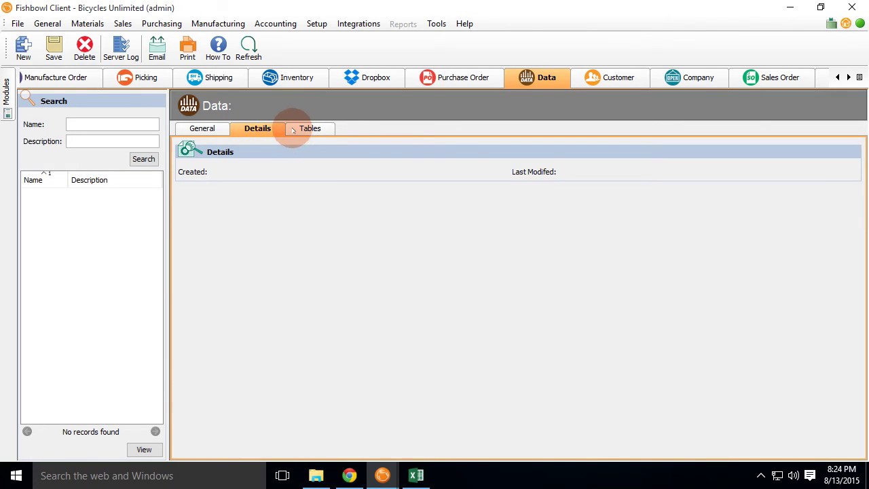
pyautogui.click(202, 129)
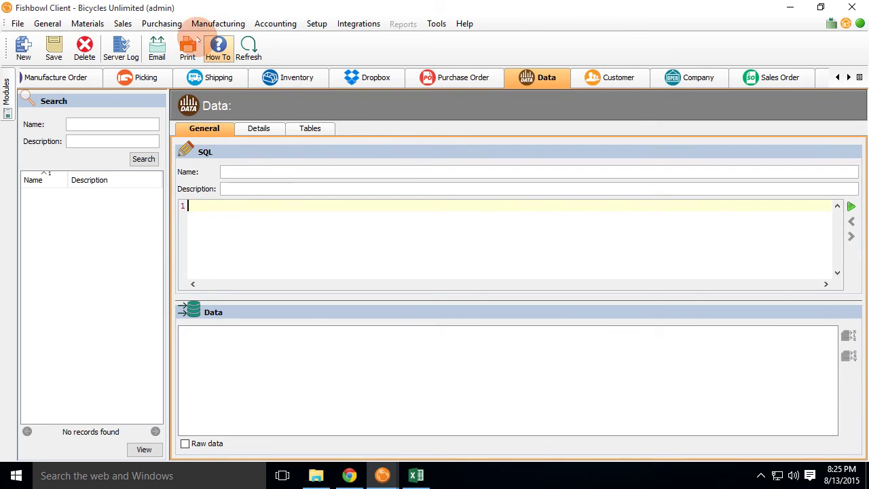
# In the Customer module, save the individual customer's details with the class Salt Lake City:Salt Lake City Store.
pyautogui.click(123, 24)
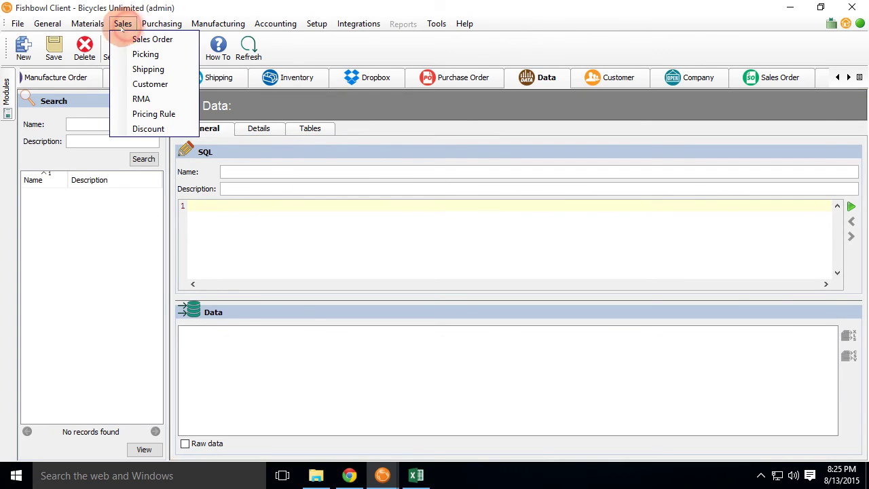
pyautogui.click(148, 85)
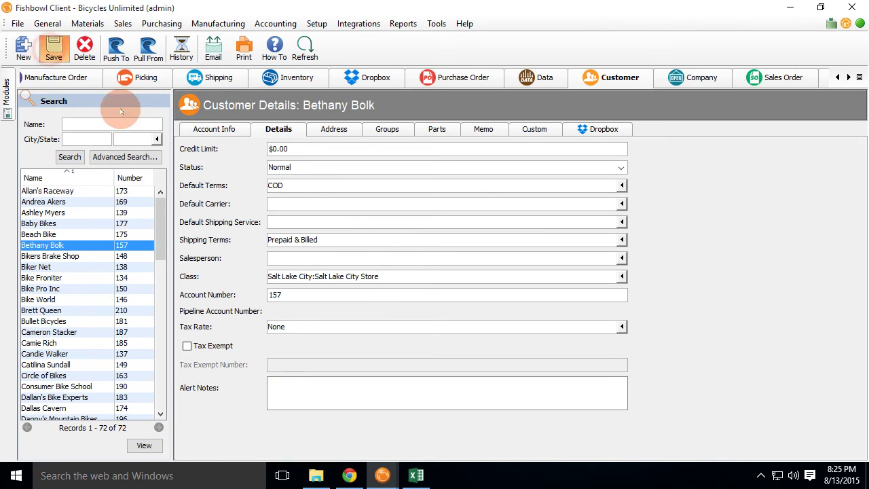
# Create a sales order for that same customer, discarding the unsaved changes to the Bike Pro Inc order.
pyautogui.click(774, 74)
pyautogui.click(23, 47)
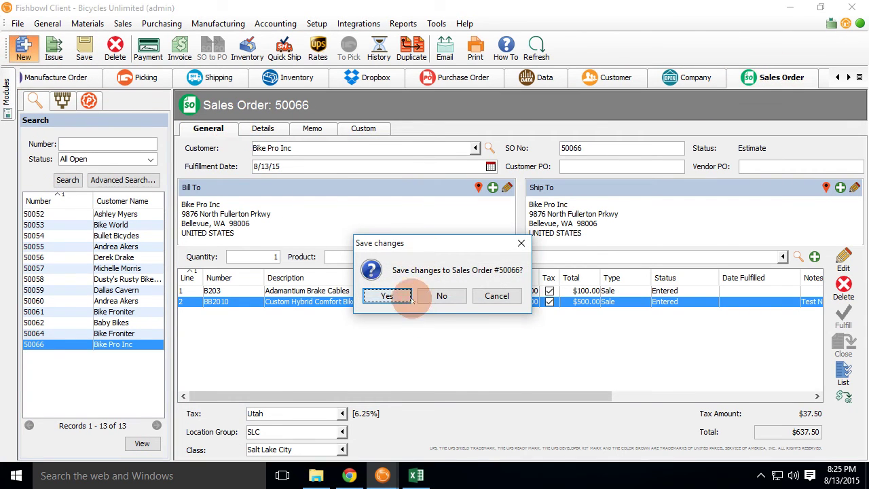
pyautogui.click(443, 297)
pyautogui.write('Beth')
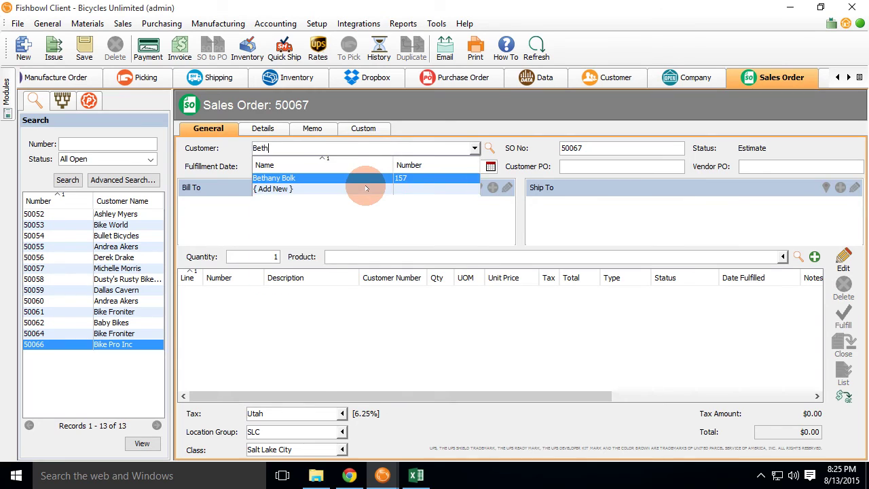
pyautogui.press('Return')
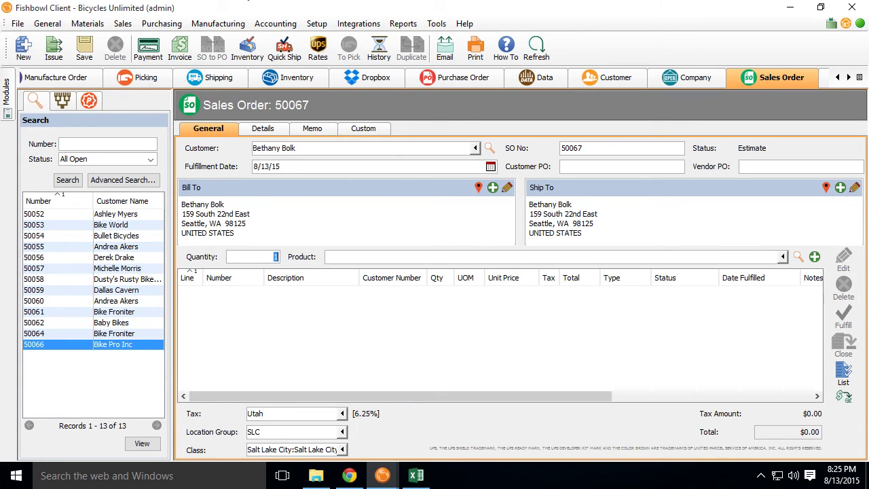
# Preview the Shipping Invoice report for the unshipped Replacement Spokes shipment, read down to its totals, and close the preview.
pyautogui.click(261, 24)
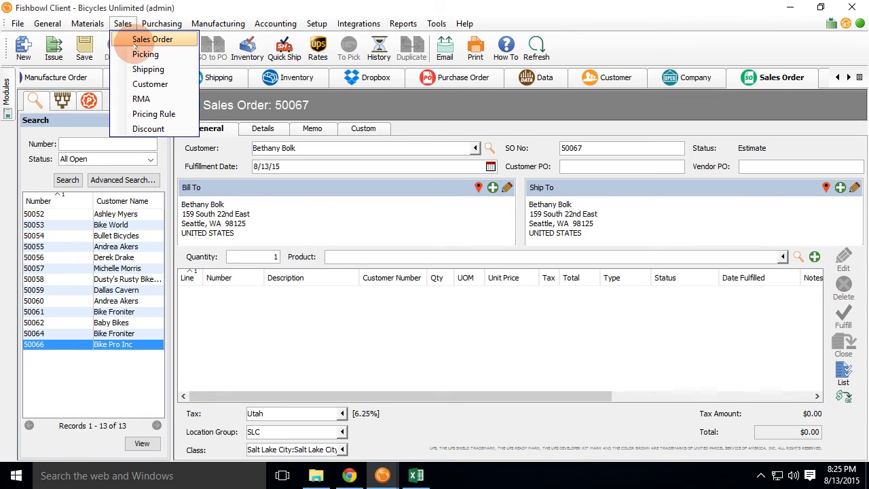
pyautogui.click(142, 70)
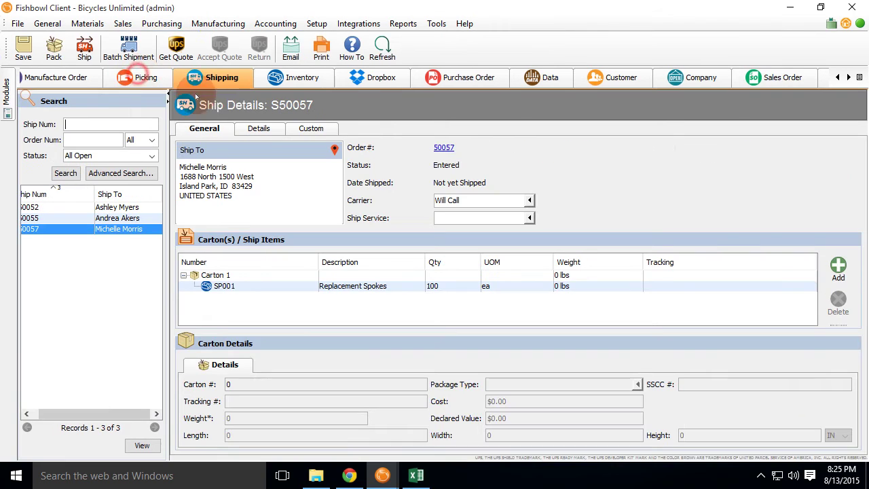
pyautogui.click(403, 23)
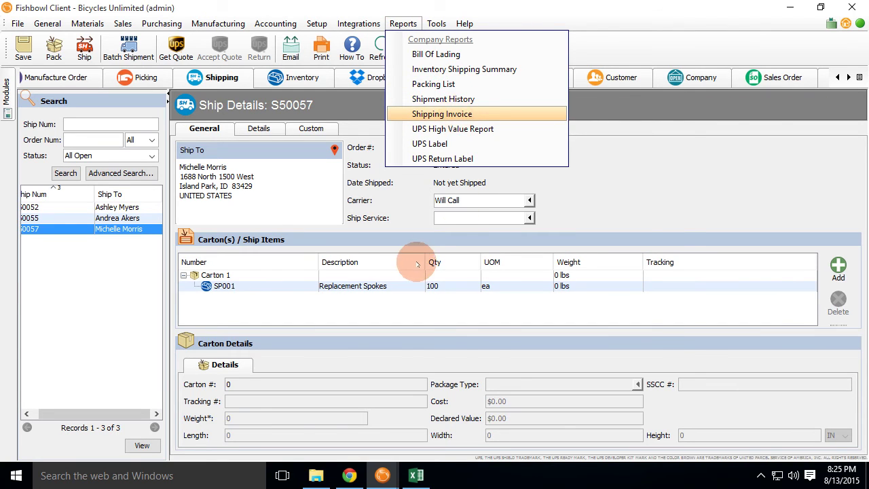
pyautogui.doubleClick(380, 95)
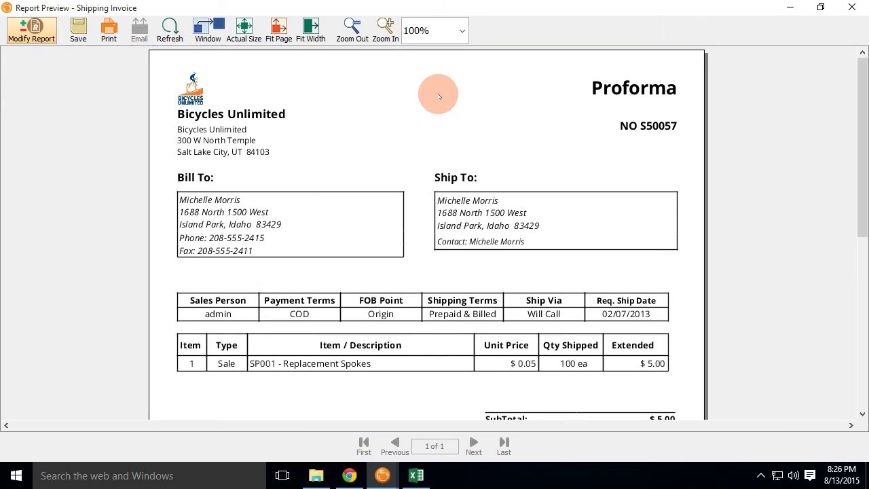
pyautogui.scroll(-3, 431, 118)
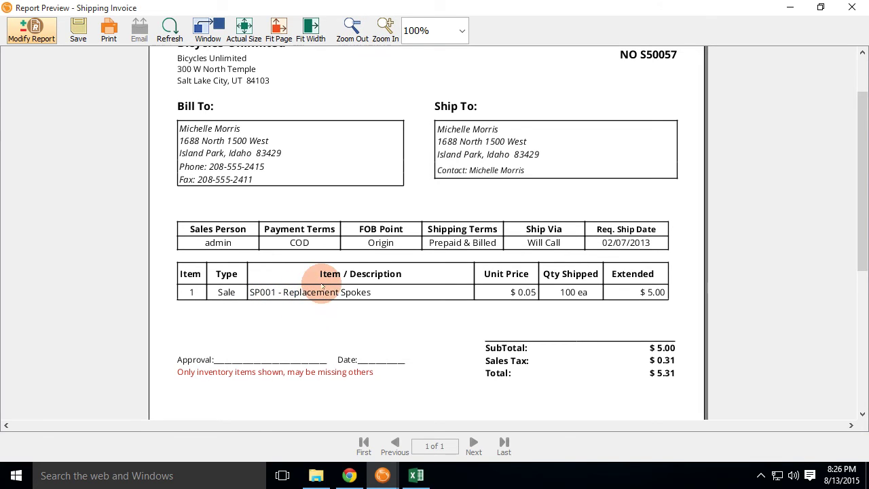
pyautogui.scroll(-1, 320, 274)
pyautogui.click(853, 8)
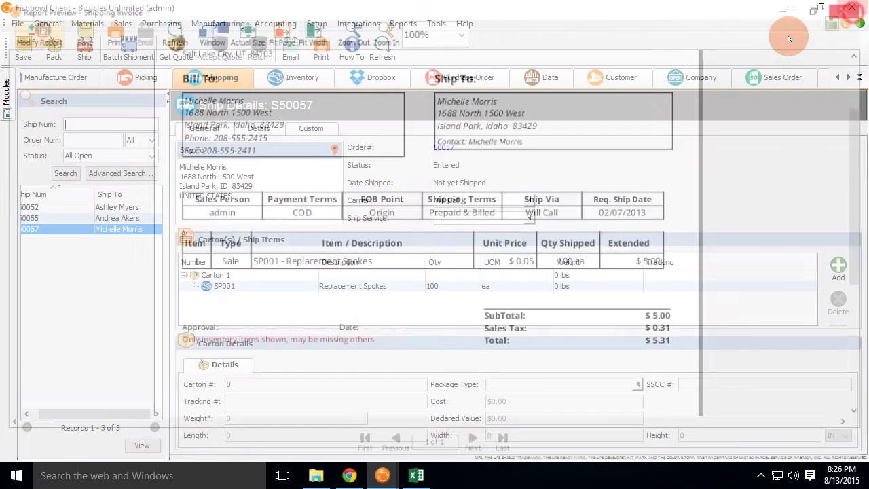
# Ship the Replacement Spokes shipment with ship date 8/13/15, without printing a packing list.
pyautogui.click(84, 49)
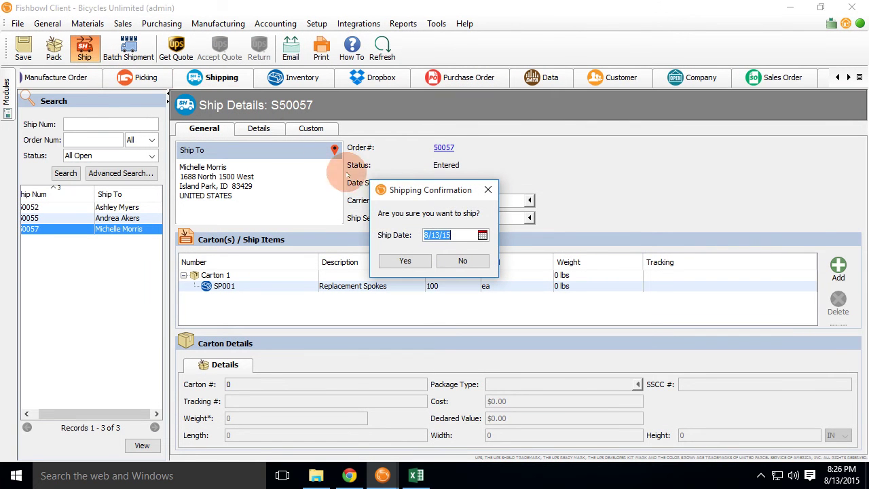
pyautogui.click(403, 259)
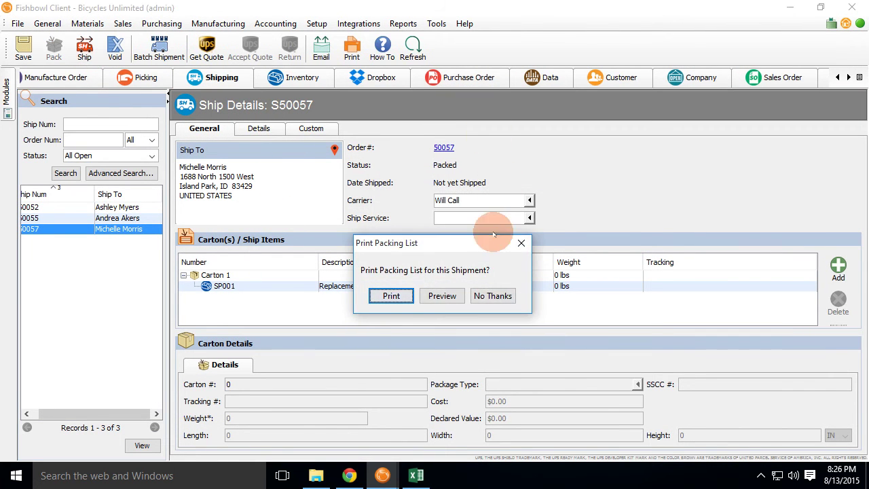
pyautogui.click(499, 297)
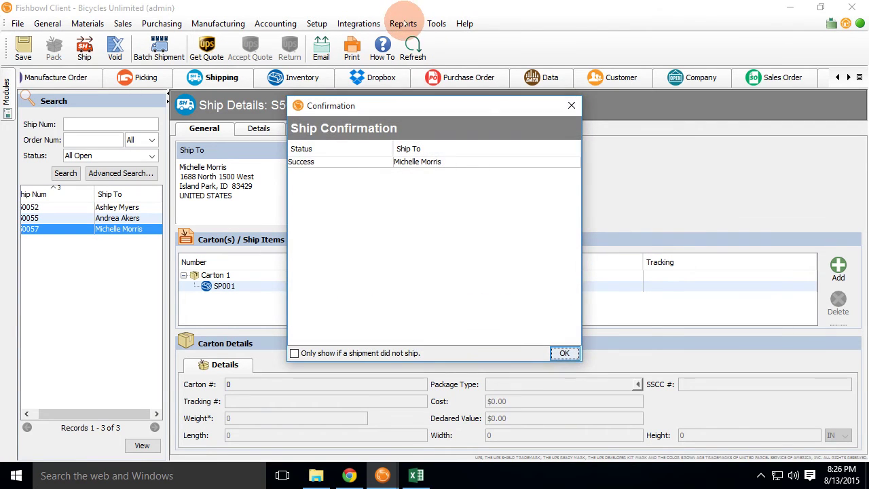
pyautogui.click(567, 353)
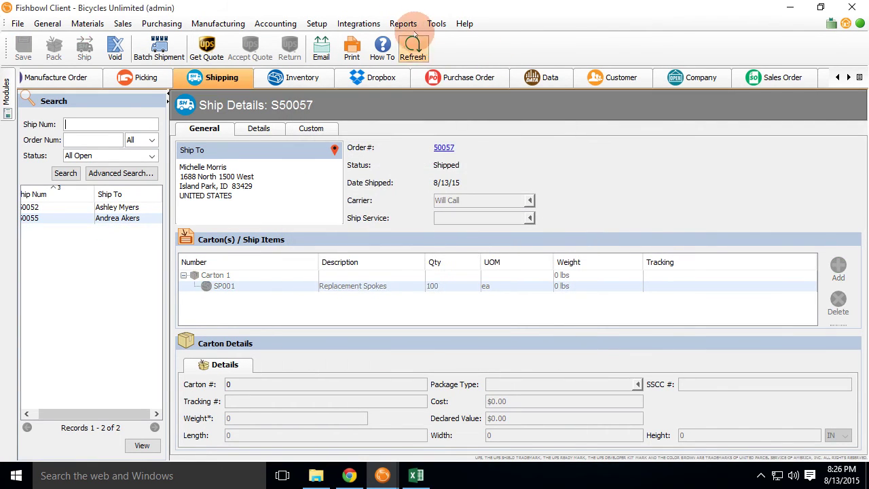
# Preview the Shipping Invoice report again for the shipped Replacement Spokes order, check its heading and totals, and close it.
pyautogui.click(404, 23)
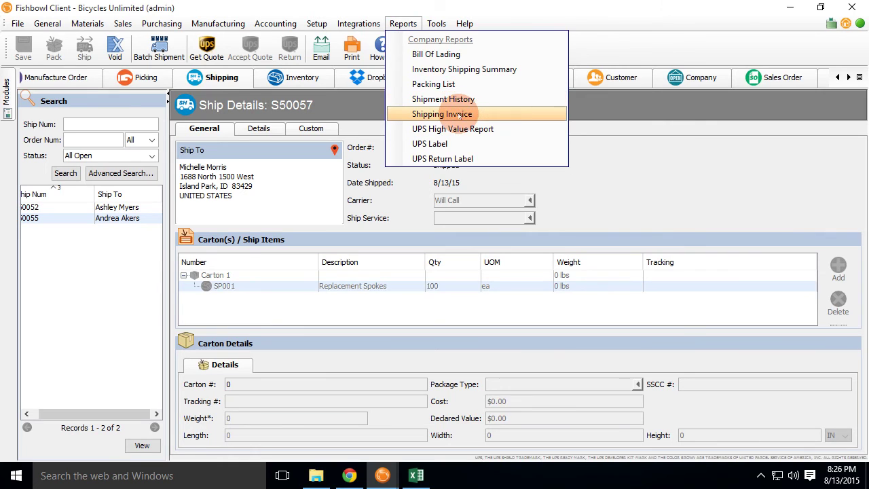
pyautogui.click(444, 114)
pyautogui.doubleClick(428, 94)
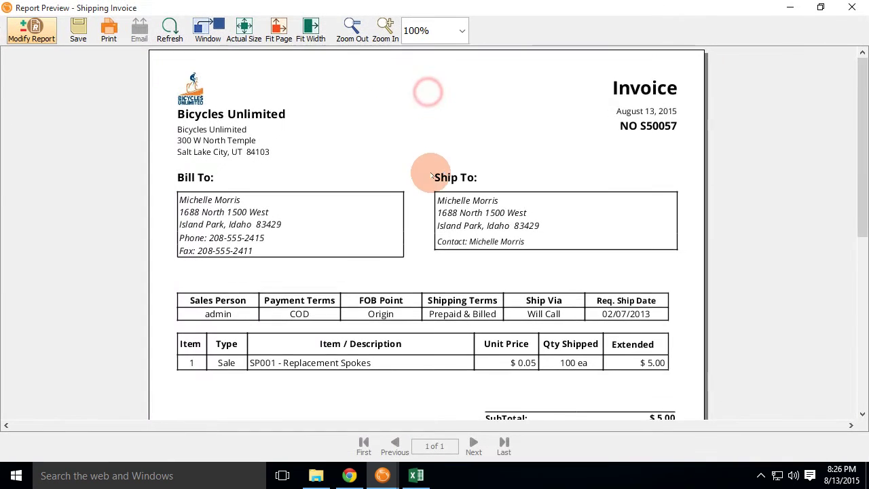
pyautogui.scroll(-3, 380, 124)
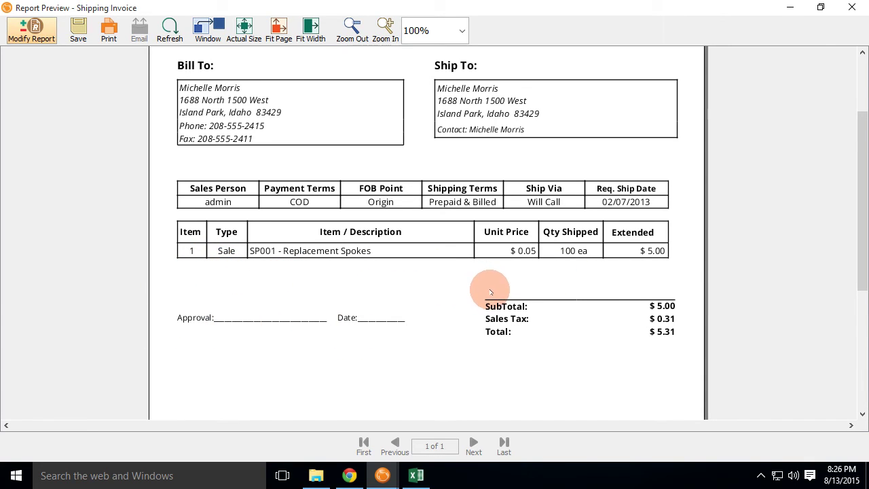
pyautogui.click(852, 13)
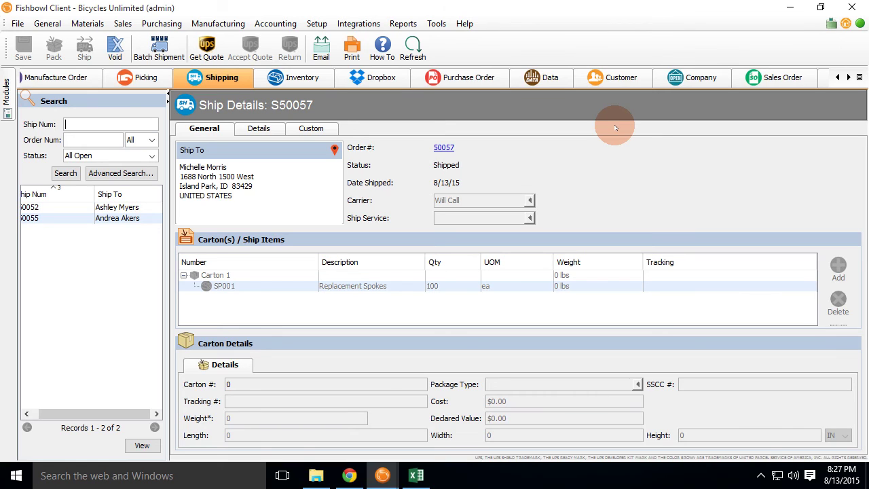
# Open the Bike Pro Inc sales order, discarding the unsaved new order, and view the item types available for adding a line.
pyautogui.click(93, 23)
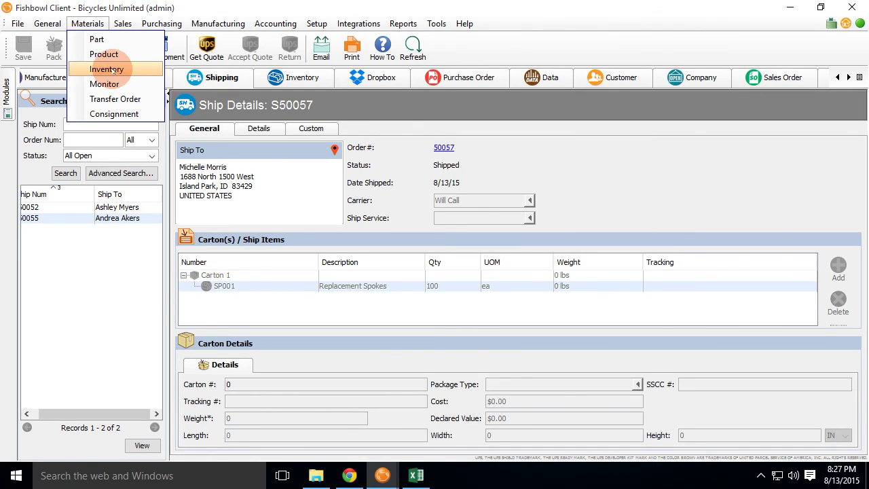
pyautogui.click(128, 38)
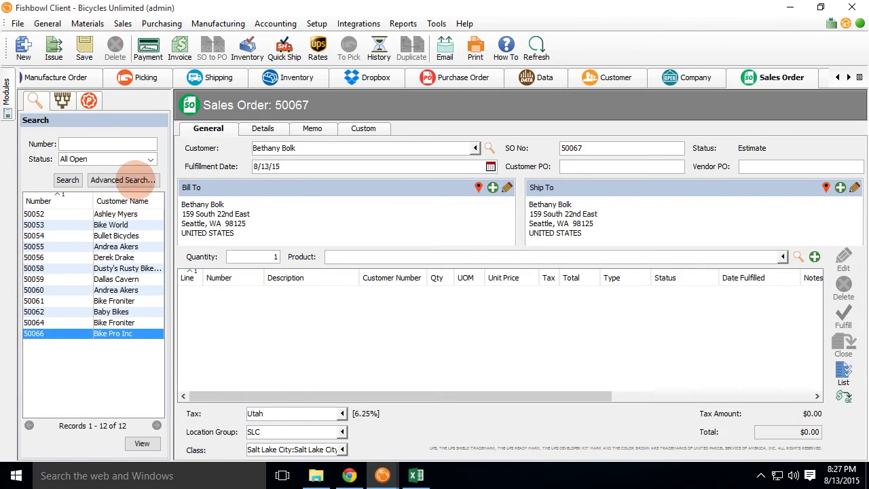
pyautogui.doubleClick(128, 333)
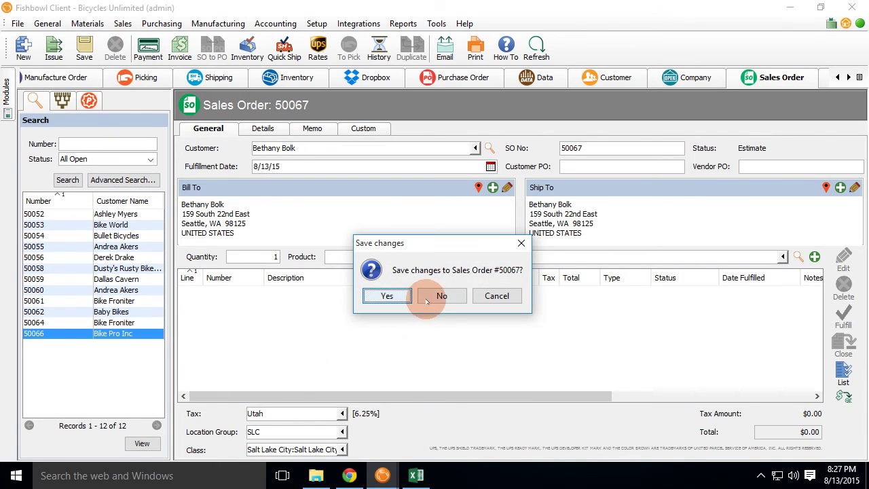
pyautogui.click(438, 297)
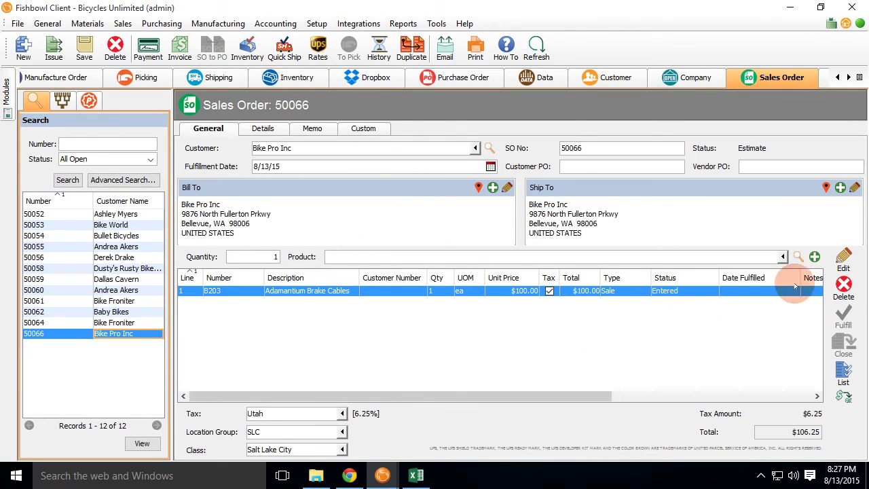
pyautogui.click(815, 256)
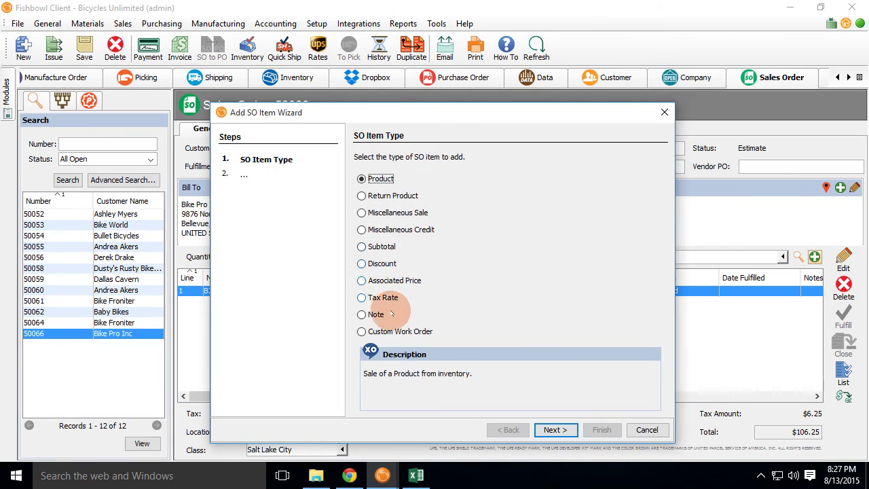
pyautogui.click(556, 430)
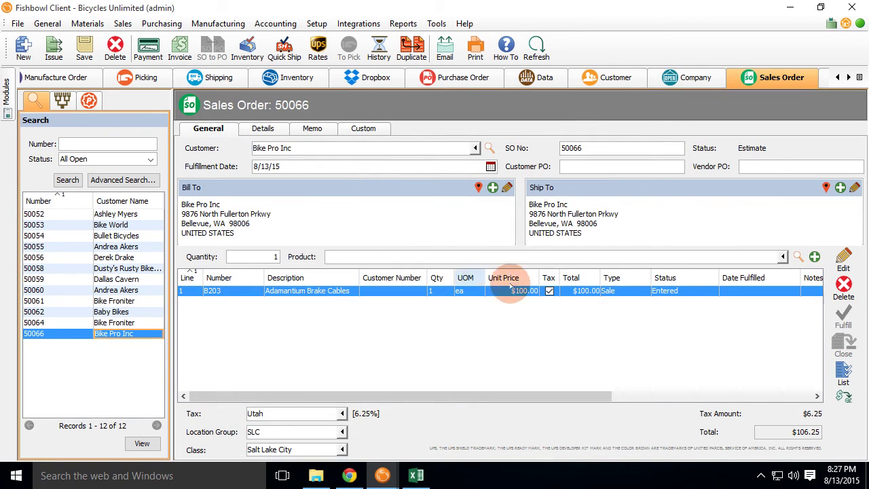
# Change the Adamantium Brake Cables line's item type to Drop Ship and accept removal of its configuration.
pyautogui.click(608, 291)
pyautogui.click(635, 331)
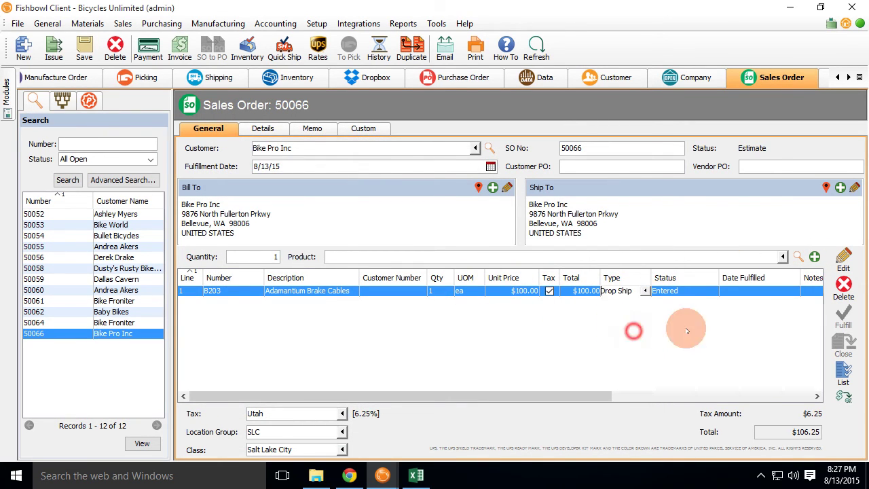
pyautogui.click(814, 256)
pyautogui.click(555, 429)
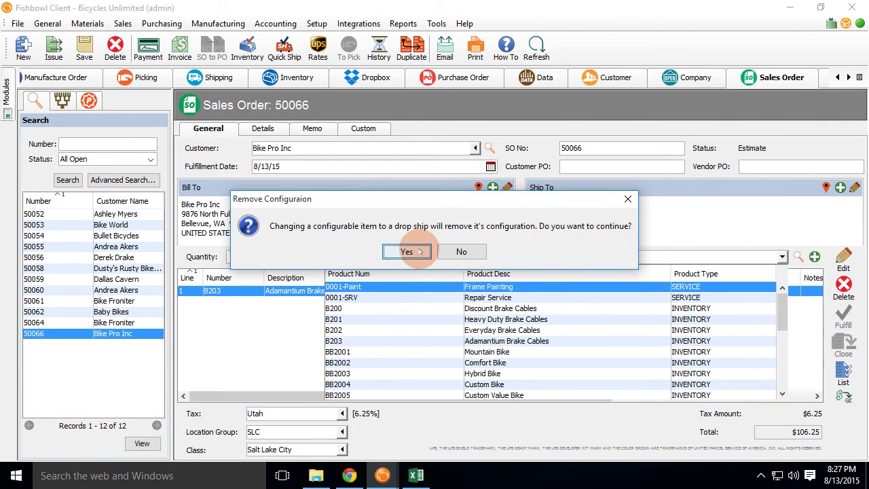
pyautogui.click(418, 250)
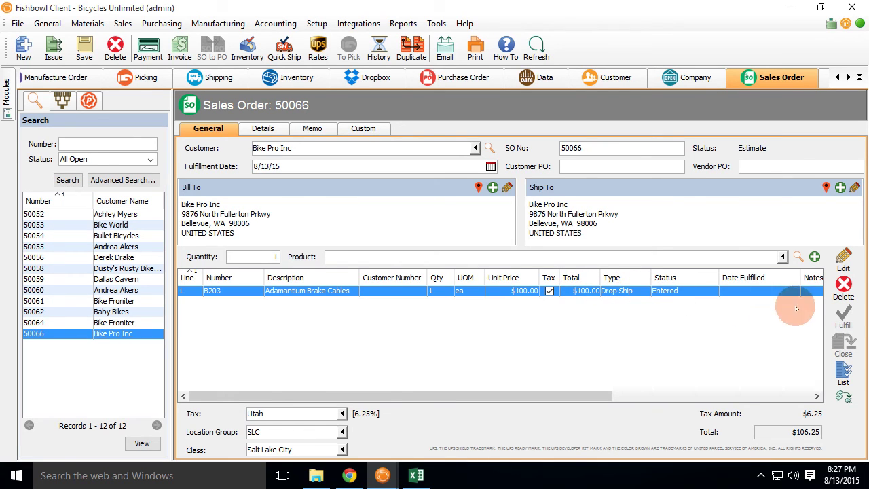
# Replace the Adamantium Brake Cables line with one B200 Discount Brake Cables, added as a drop ship item.
pyautogui.click(845, 290)
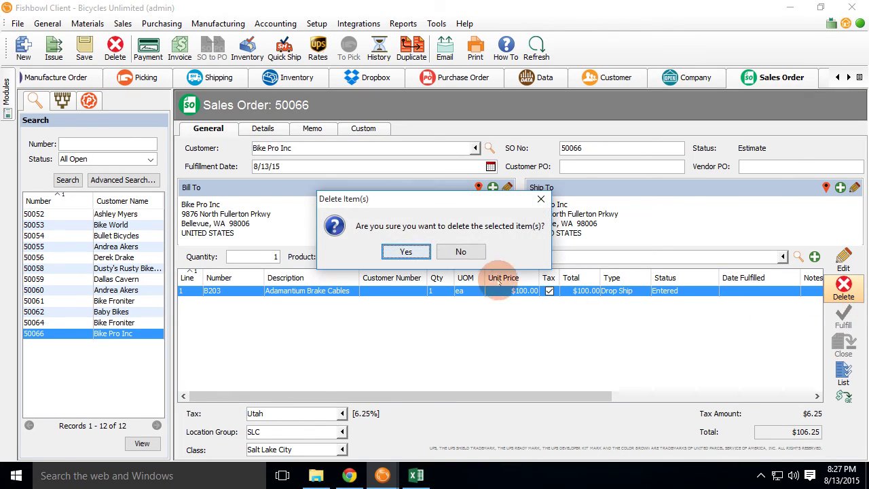
pyautogui.click(404, 251)
pyautogui.click(395, 256)
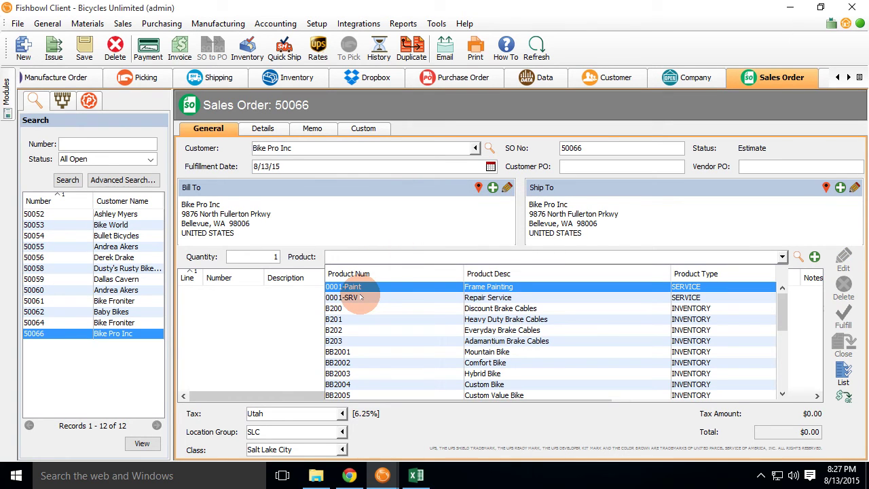
pyautogui.click(340, 310)
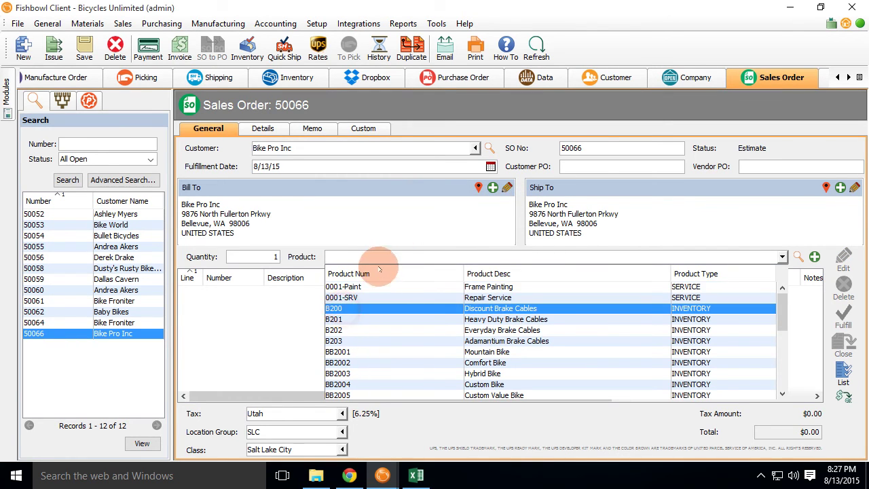
pyautogui.click(301, 224)
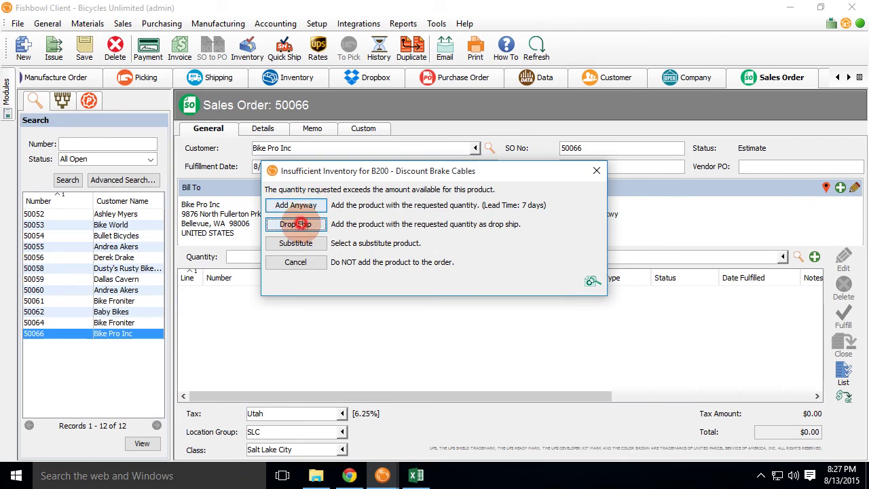
# Add one B201 Heavy Duty Brake Cables to the order and set the line's item type to Drop Ship.
pyautogui.click(343, 257)
pyautogui.click(348, 309)
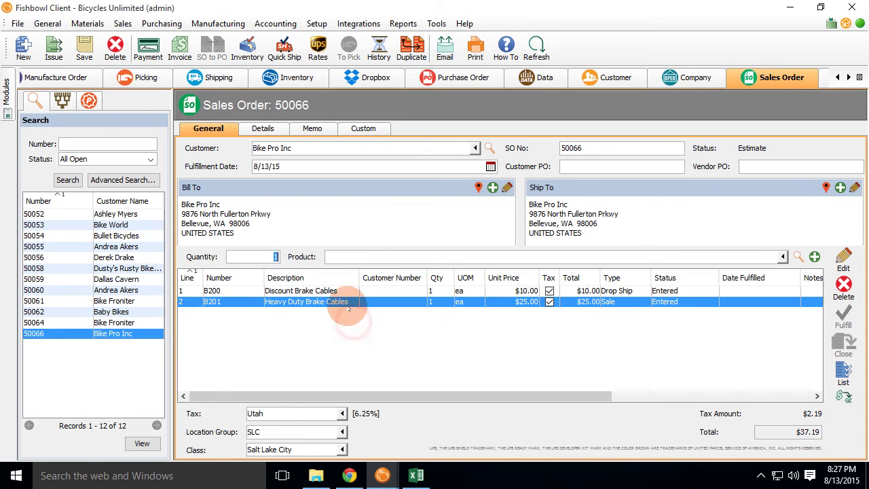
pyautogui.click(645, 305)
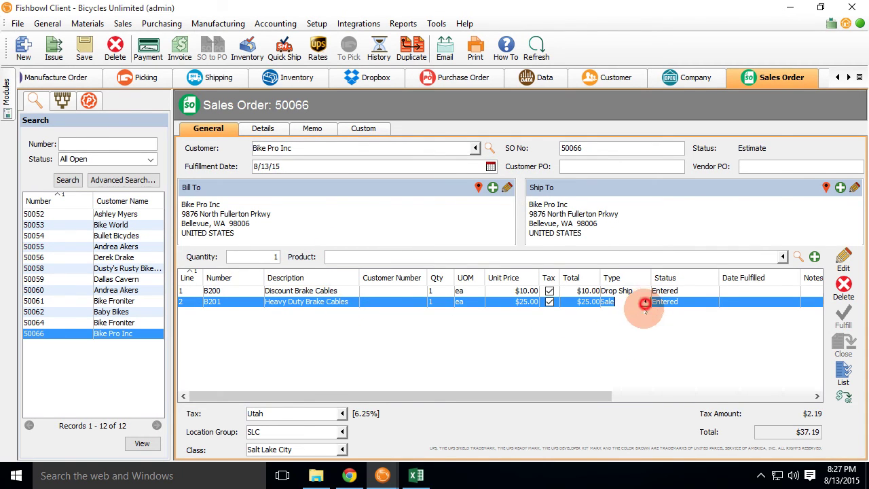
pyautogui.click(644, 303)
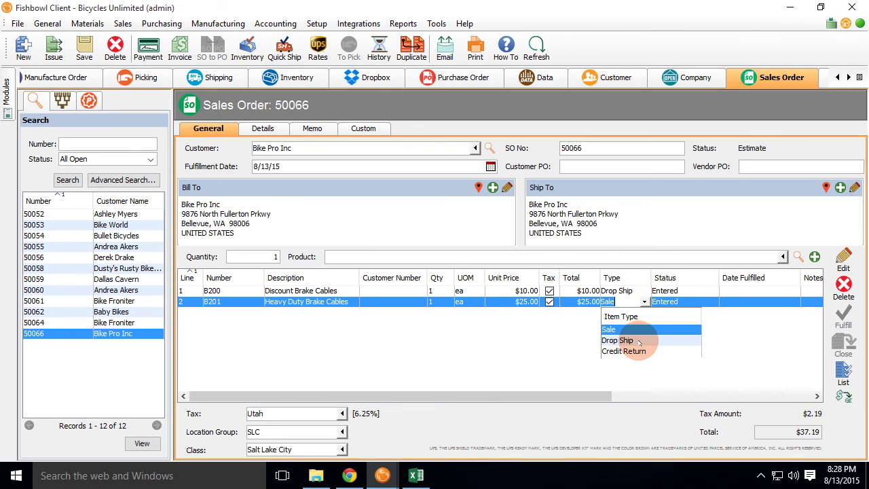
pyautogui.click(639, 343)
pyautogui.click(564, 370)
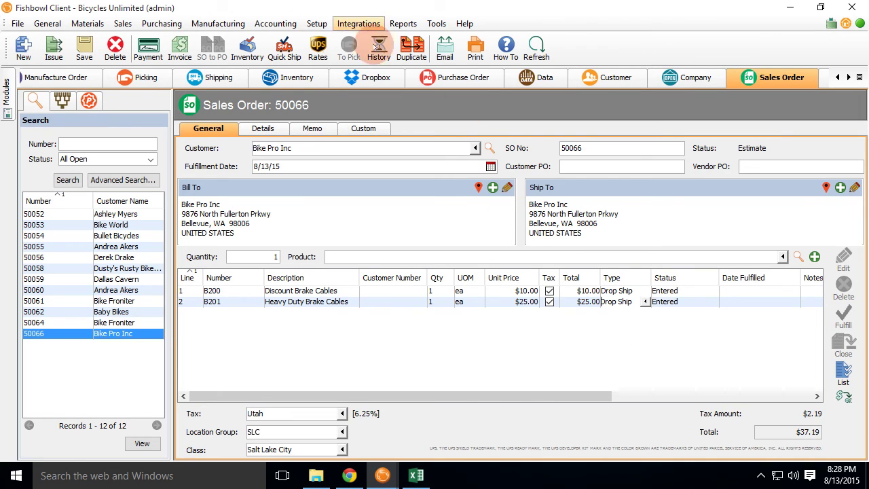
# Add an active FOB point named My House to the Bicycles Unlimited company details.
pyautogui.click(687, 85)
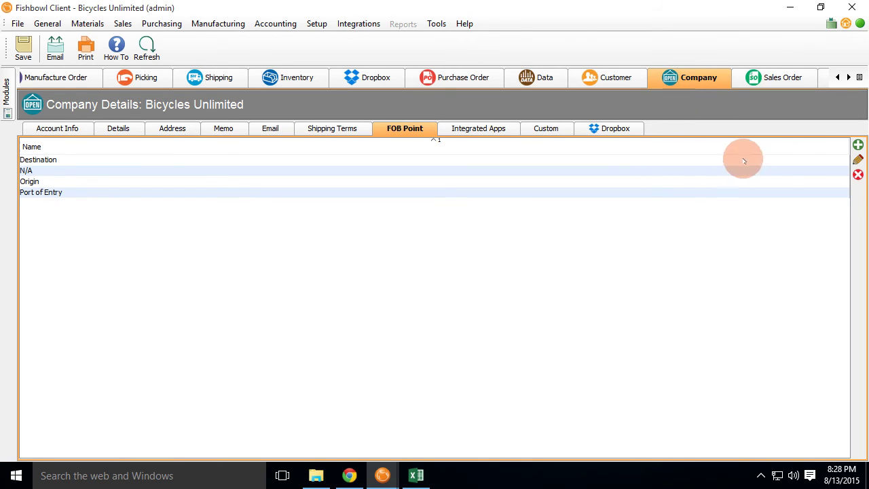
pyautogui.click(368, 129)
pyautogui.click(411, 128)
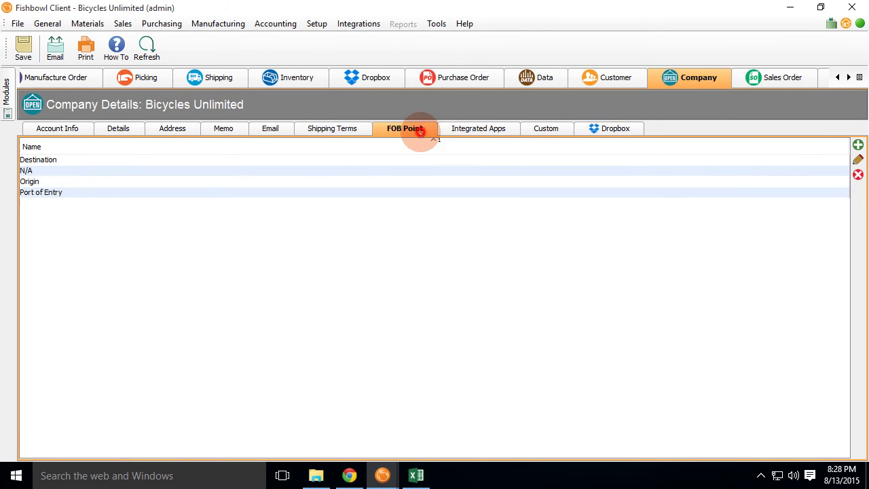
pyautogui.click(858, 144)
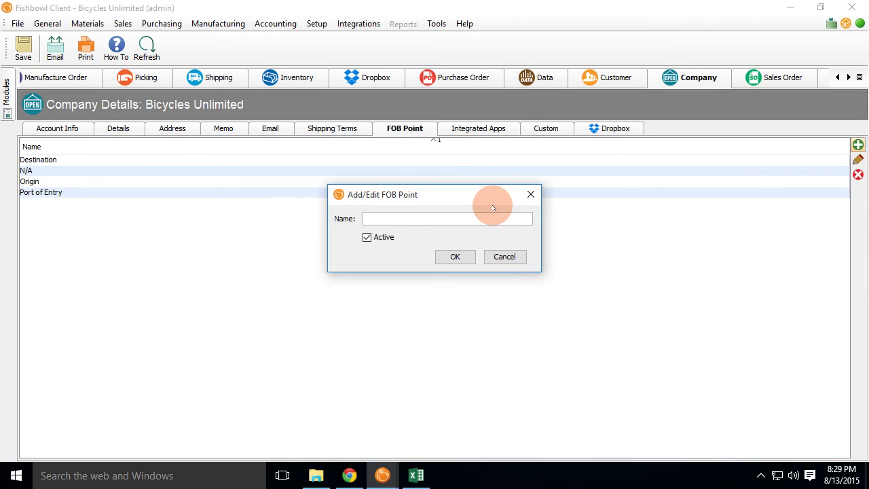
pyautogui.write('My House')
pyautogui.click(455, 257)
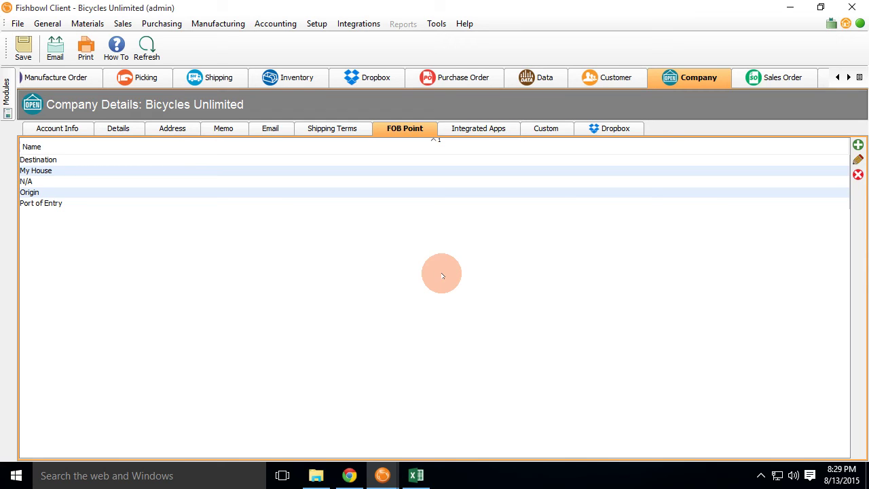
# Switch to the Google Slides deck in Chrome, present it full screen, and advance from Live Demos to the Fixes slide.
pyautogui.click(349, 475)
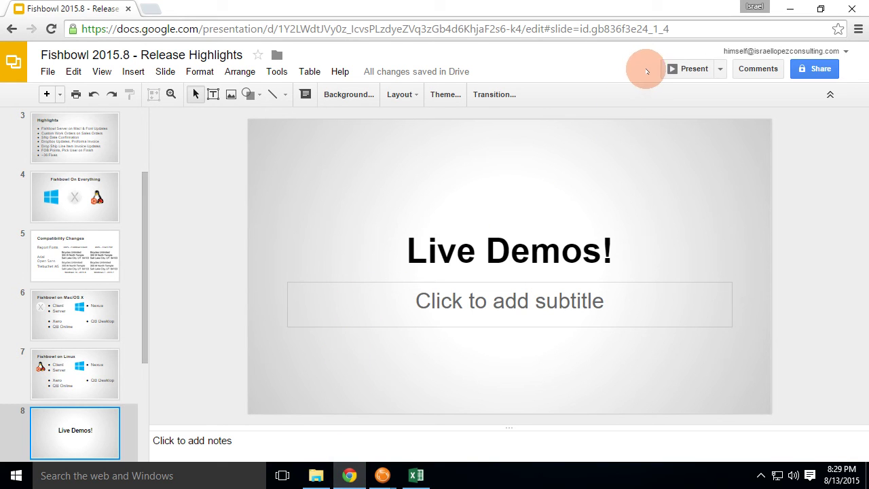
pyautogui.click(672, 69)
pyautogui.click(511, 233)
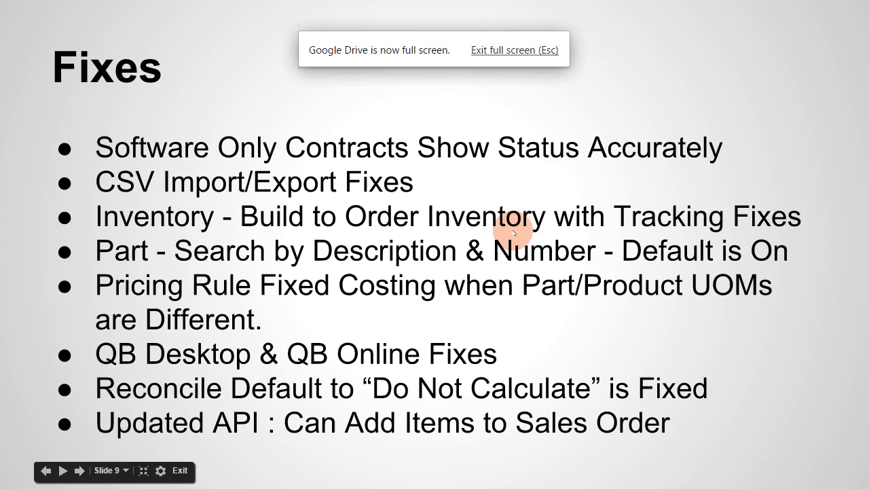